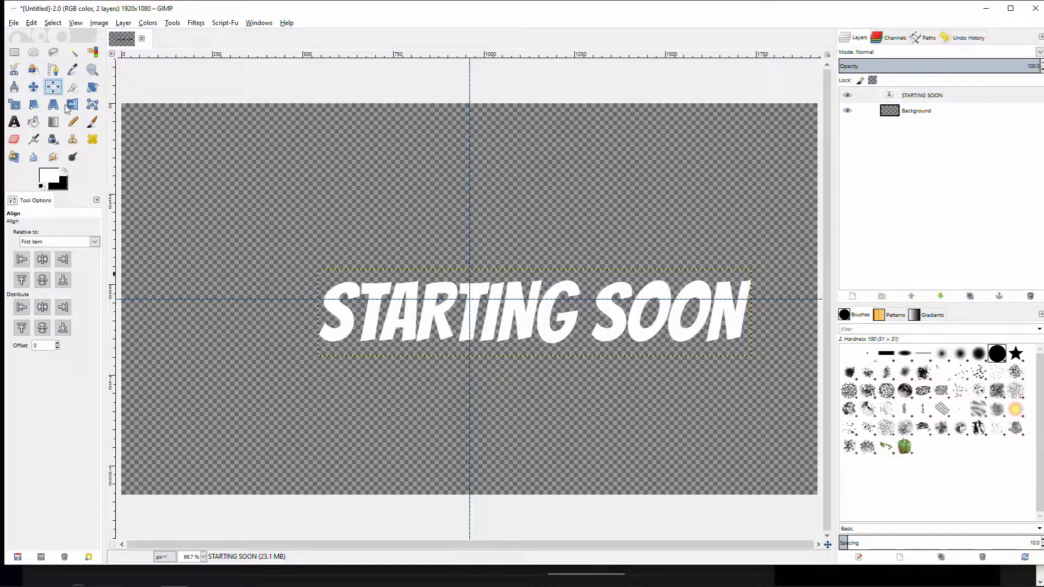
# Align the STARTING SOON text layer to the horizontal and vertical centre of the canvas
pyautogui.click(413, 314)
pyautogui.click(43, 259)
pyautogui.click(43, 280)
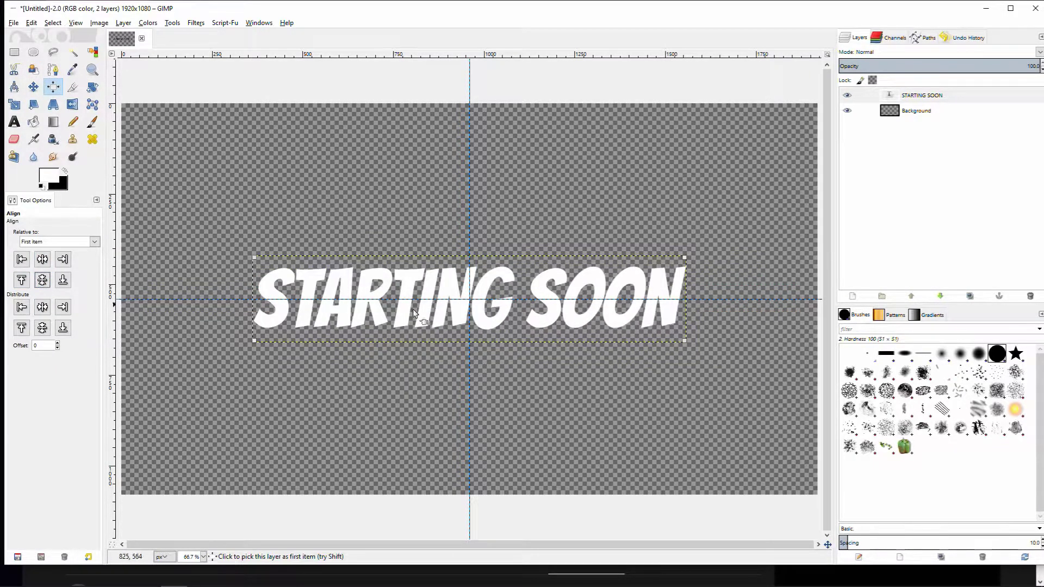
pyautogui.click(53, 22)
pyautogui.click(33, 89)
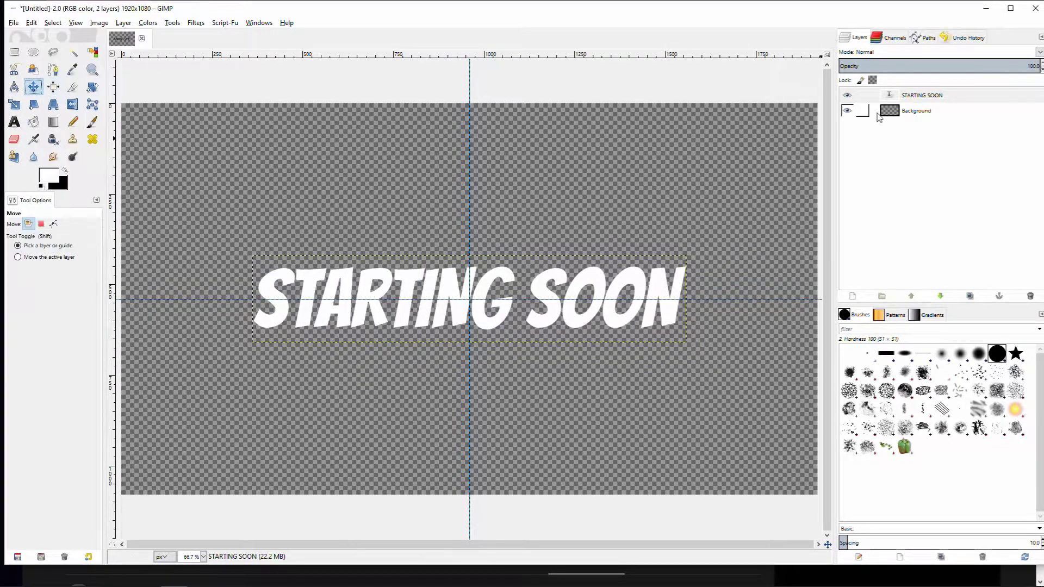
# Duplicate the STARTING SOON text layer, place the copy directly beneath the original and rename it Background
pyautogui.rightClick(911, 96)
pyautogui.click(935, 164)
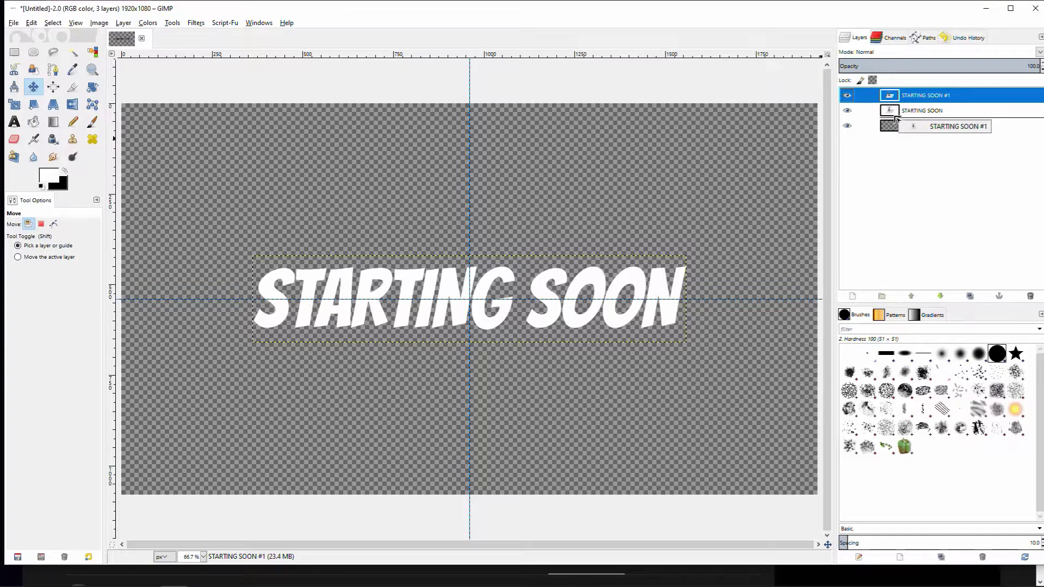
pyautogui.moveTo(896, 118); pyautogui.dragTo(956, 118)
pyautogui.doubleClick(941, 111)
pyautogui.write('B')
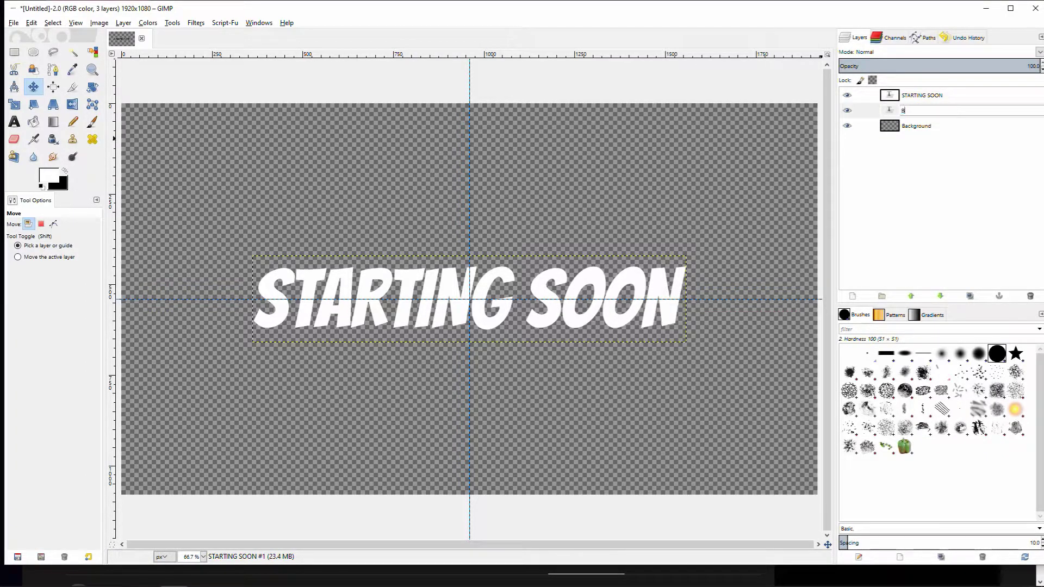
pyautogui.press('Return')
# Change the text colour of the lower STARTING SOON copy to dark red
pyautogui.doubleClick(891, 110)
pyautogui.moveTo(682, 301); pyautogui.dragTo(253, 294)
pyautogui.click(384, 223)
pyautogui.click(403, 241)
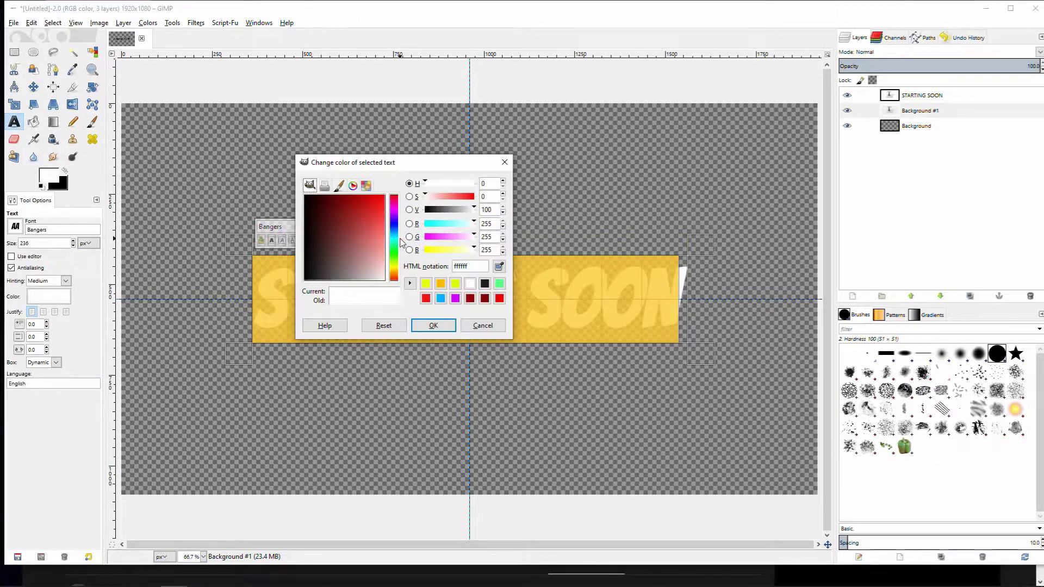
pyautogui.click(470, 299)
pyautogui.click(434, 325)
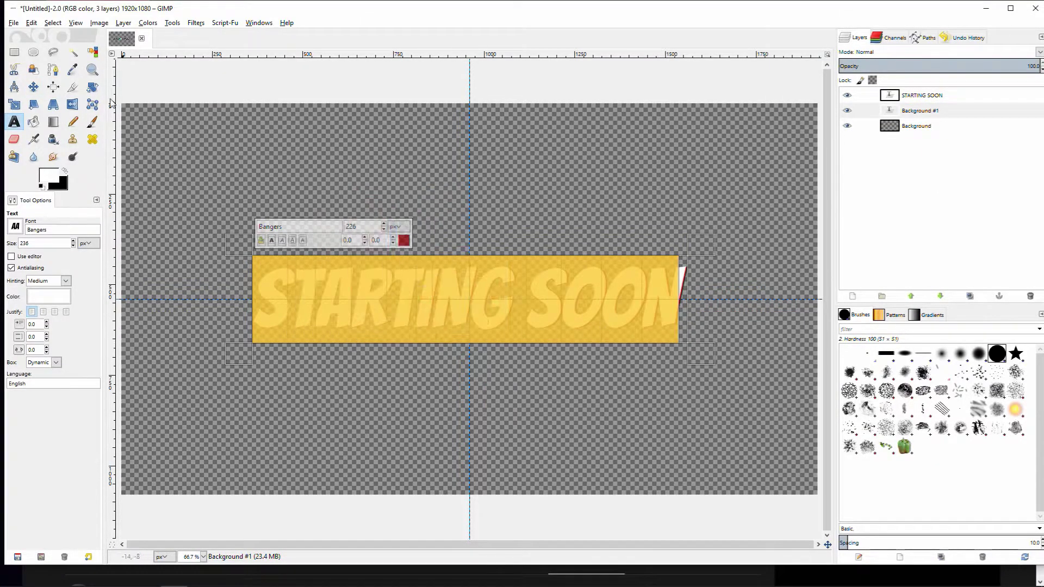
# Shift the dark red STARTING SOON copy slightly to the right so it edges the white lettering
pyautogui.click(33, 87)
pyautogui.scroll(5, 491, 293)
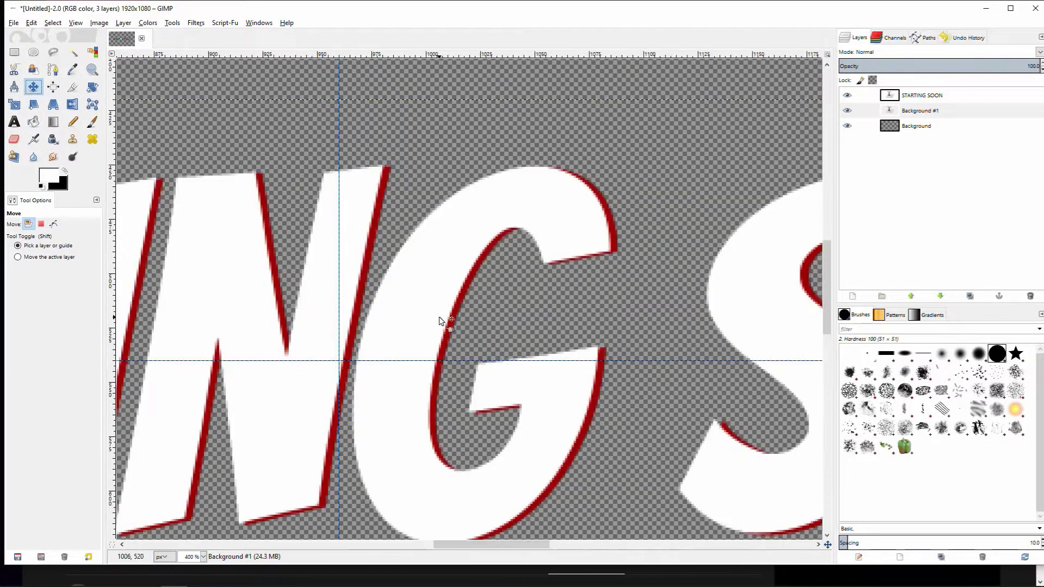
pyautogui.moveTo(454, 324); pyautogui.dragTo(458, 323)
pyautogui.scroll(-5, 370, 283)
pyautogui.scroll(2, 365, 281)
pyautogui.scroll(-2, 365, 282)
pyautogui.scroll(1, 395, 281)
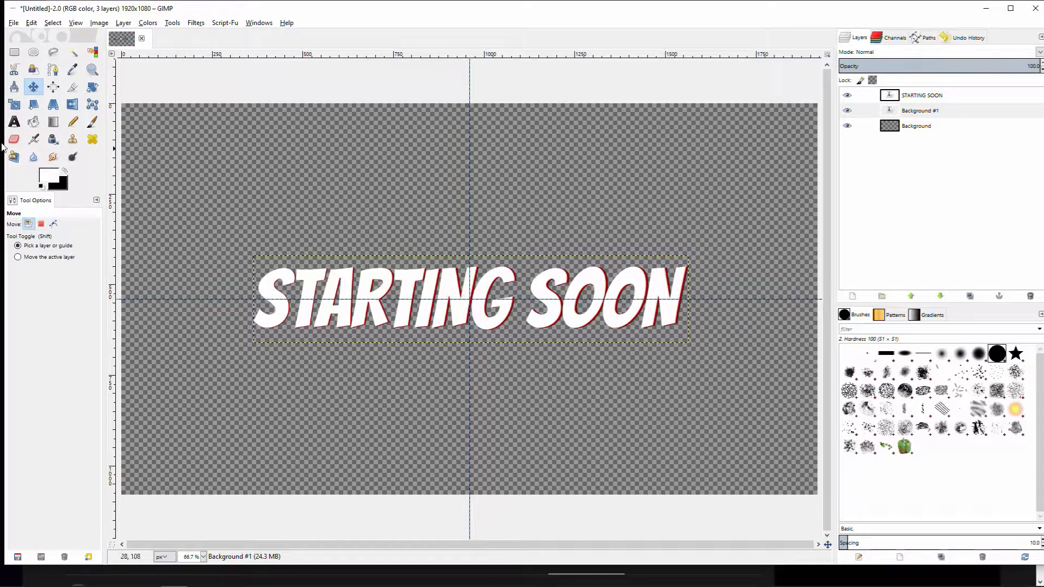
# Select the dark red headline's letter shapes and add a black drop shadow with opacity 75, size 5 and offset distance 5
pyautogui.rightClick(928, 114)
pyautogui.click(974, 436)
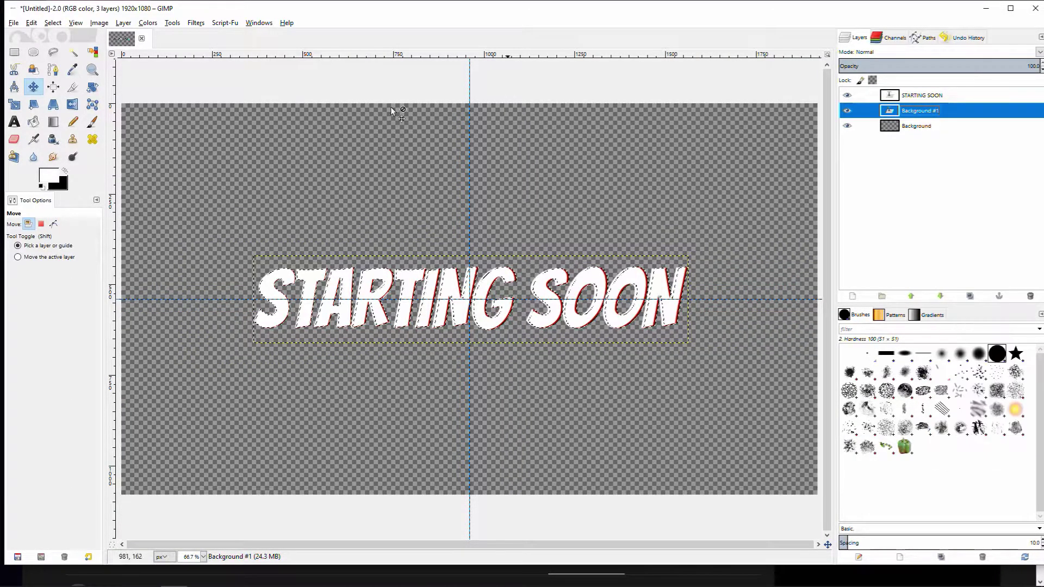
pyautogui.click(196, 22)
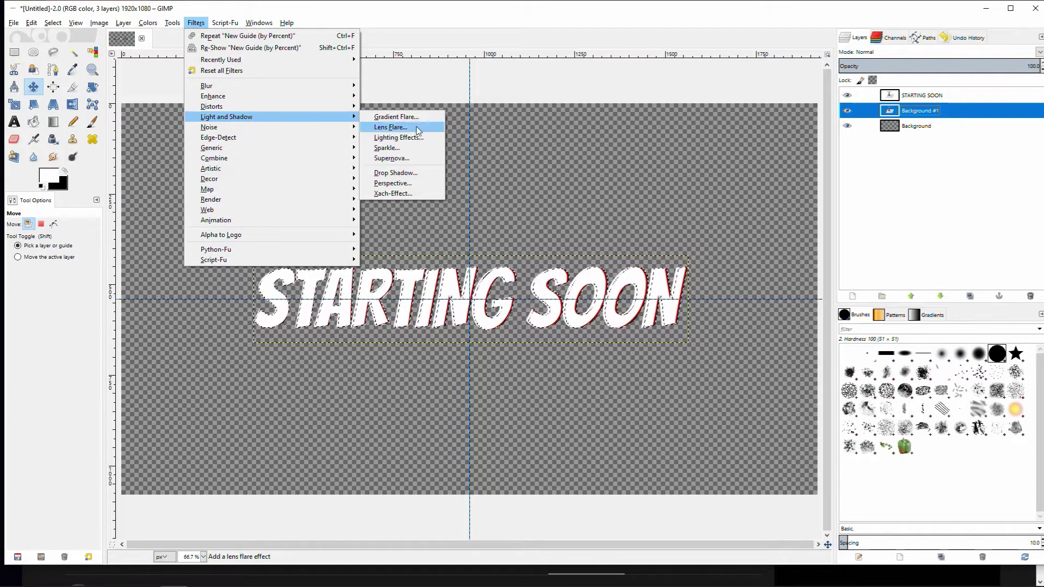
pyautogui.moveTo(231, 20)
pyautogui.click(329, 45)
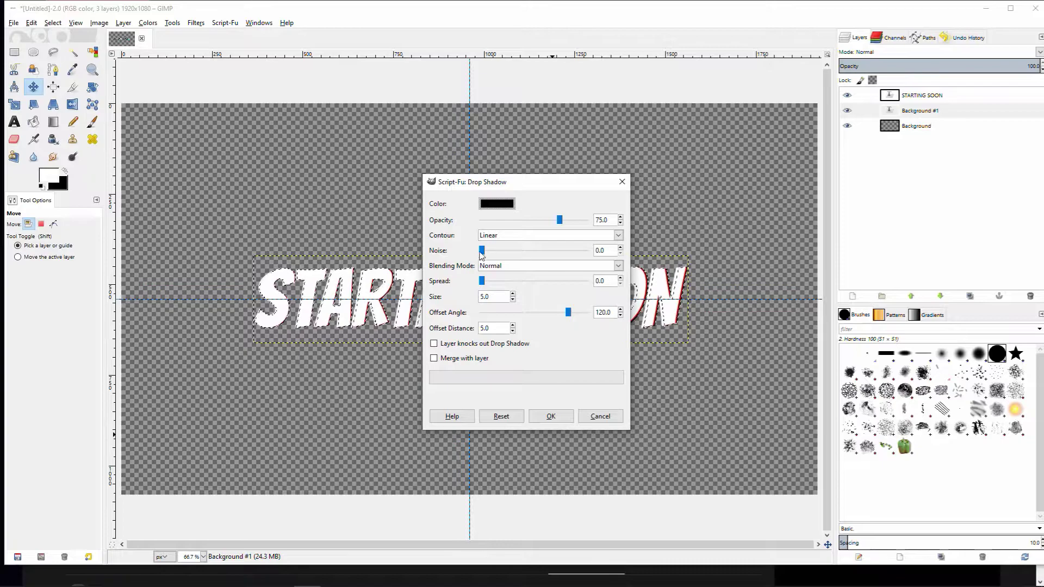
pyautogui.click(551, 417)
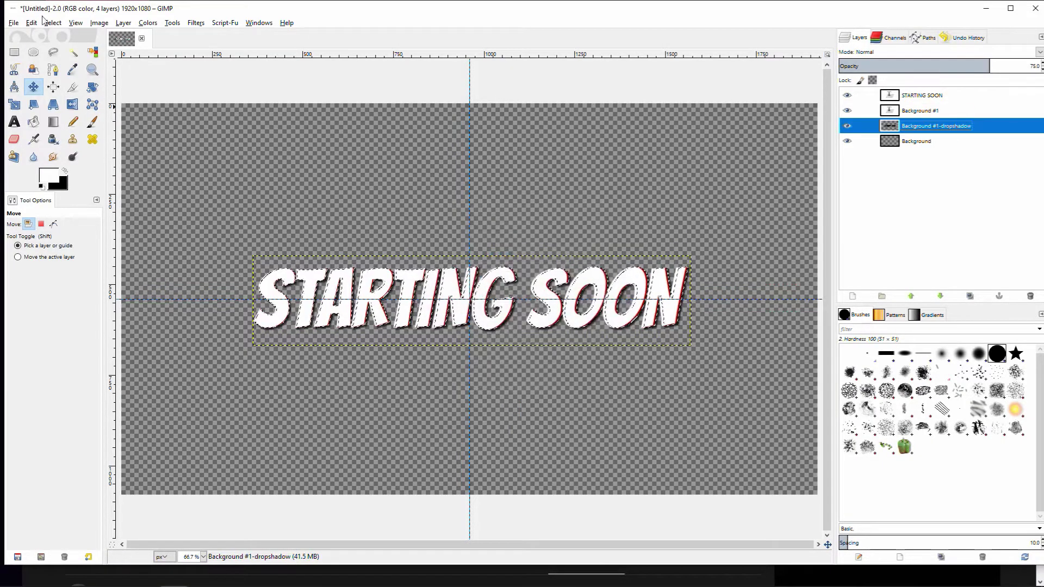
pyautogui.scroll(5, 667, 325)
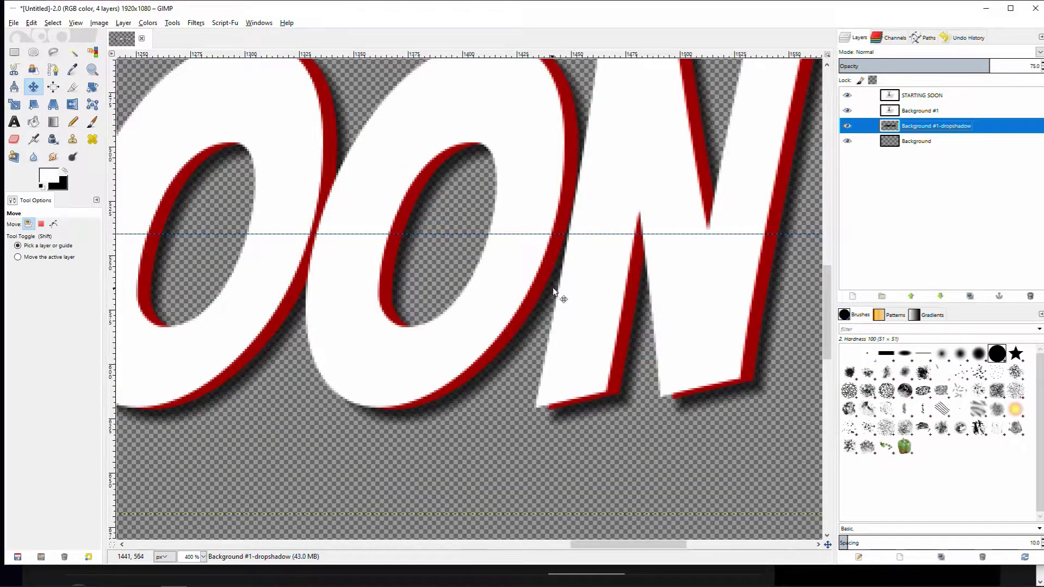
pyautogui.scroll(-5, 459, 157)
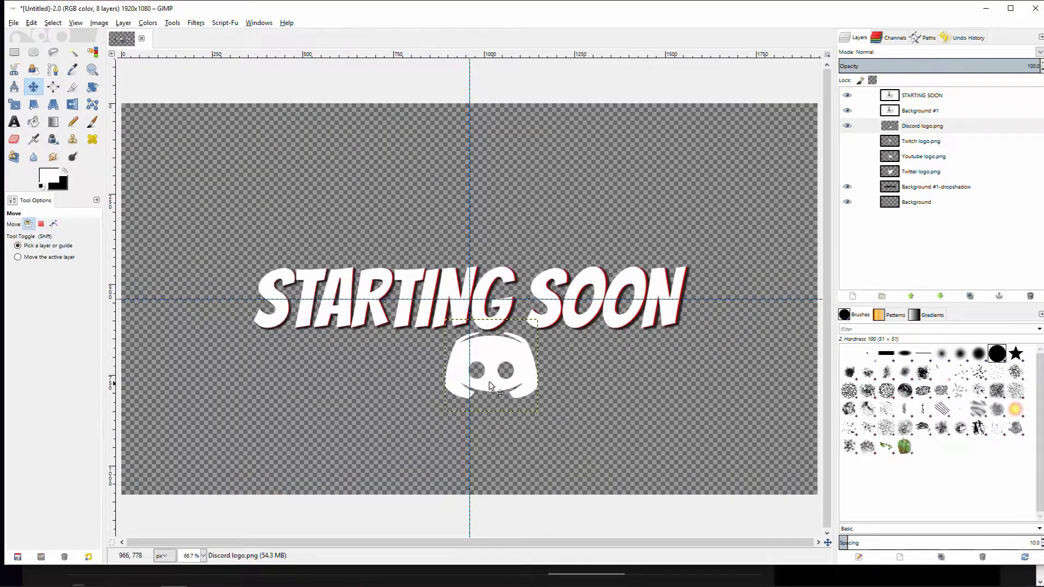
# Scale the Discord logo layer down to 64 px wide
pyautogui.hotkey('shift', 's')
pyautogui.click(490, 387)
pyautogui.doubleClick(565, 206)
pyautogui.write('64')
pyautogui.click(658, 253)
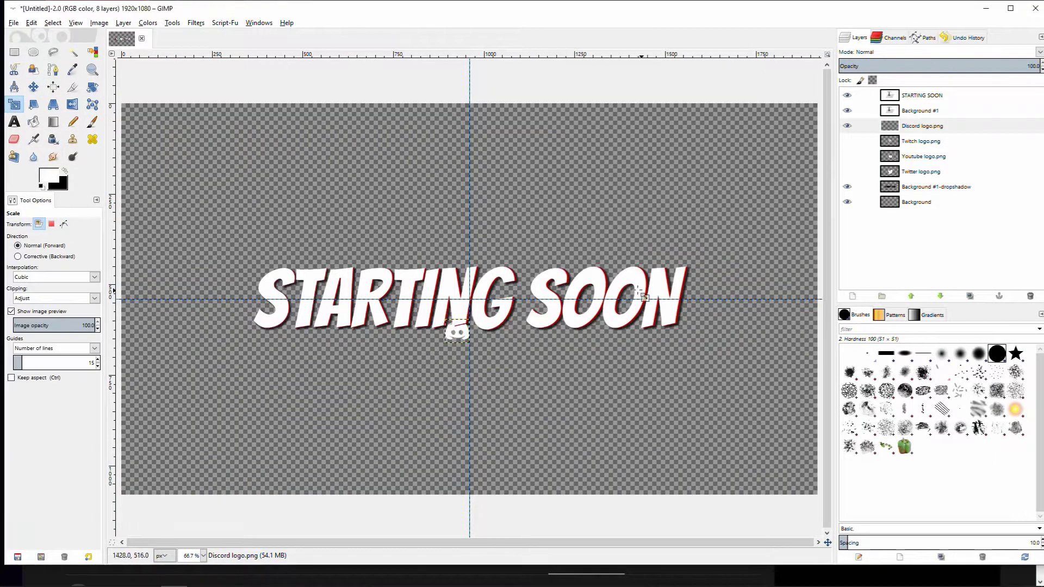
# Place the Discord logo below the headline's word STARTING, on a horizontal guide set beneath the headline
pyautogui.press('m')
pyautogui.moveTo(470, 355); pyautogui.dragTo(467, 356)
pyautogui.moveTo(366, 363); pyautogui.dragTo(368, 360)
pyautogui.moveTo(113, 217); pyautogui.dragTo(377, 225)
# Show the Twitch logo layer and scale it down to match the Discord icon
pyautogui.click(847, 141)
pyautogui.moveTo(462, 254); pyautogui.dragTo(415, 345)
pyautogui.hotkey('shift', 's')
pyautogui.click(432, 409)
pyautogui.click(706, 253)
pyautogui.click(921, 142)
pyautogui.moveTo(433, 409); pyautogui.dragTo(118, 142)
pyautogui.press('Return')
# Position the Twitch logo just to the right of the Discord logo on the lower guide
pyautogui.press('m')
pyautogui.moveTo(180, 253); pyautogui.dragTo(349, 363)
pyautogui.hotkey('shift', 's')
pyautogui.press('Return')
pyautogui.press('Return')
pyautogui.press('m')
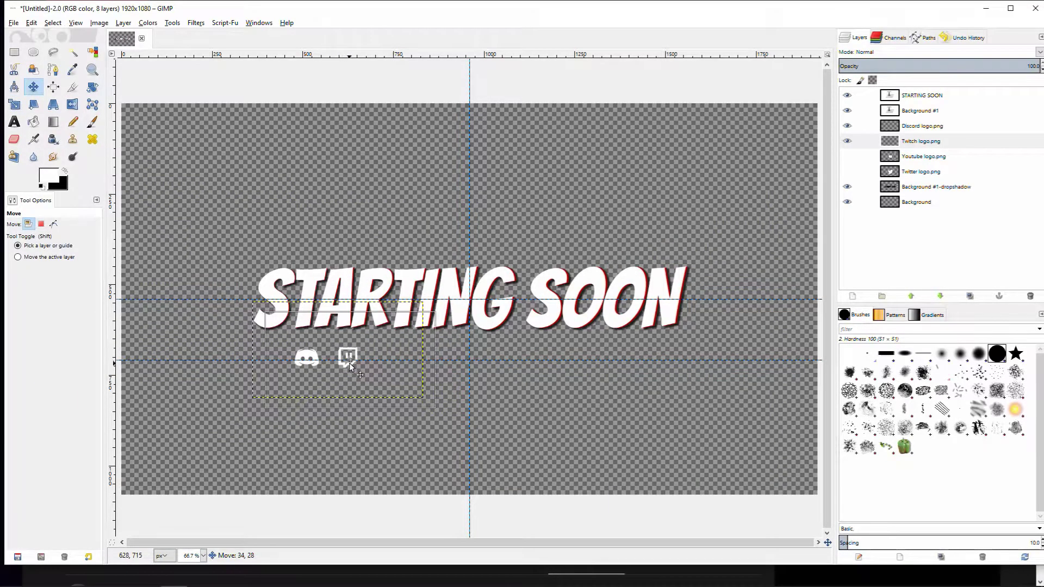
pyautogui.click(914, 256)
# Show the YouTube logo layer, scale it down to icon size and place it on the lower guide beneath SOON
pyautogui.click(847, 156)
pyautogui.hotkey('shift', 's')
pyautogui.moveTo(450, 301); pyautogui.dragTo(300, 221)
pyautogui.click(929, 156)
pyautogui.press('Return')
pyautogui.press('m')
pyautogui.moveTo(396, 290); pyautogui.dragTo(395, 294)
pyautogui.click(14, 104)
pyautogui.moveTo(585, 348); pyautogui.dragTo(622, 355)
pyautogui.press('Return')
pyautogui.press('m')
# Show the Twitter logo layer, scale it down to icon size and place it just left of the YouTube logo
pyautogui.click(847, 171)
pyautogui.click(920, 171)
pyautogui.hotkey('shift', 's')
pyautogui.click(370, 197)
pyautogui.press('Return')
pyautogui.press('m')
# Add the white text "/Swagbraham" in Bangers at size 100 between the two pairs of logos
pyautogui.press('t')
pyautogui.click(384, 352)
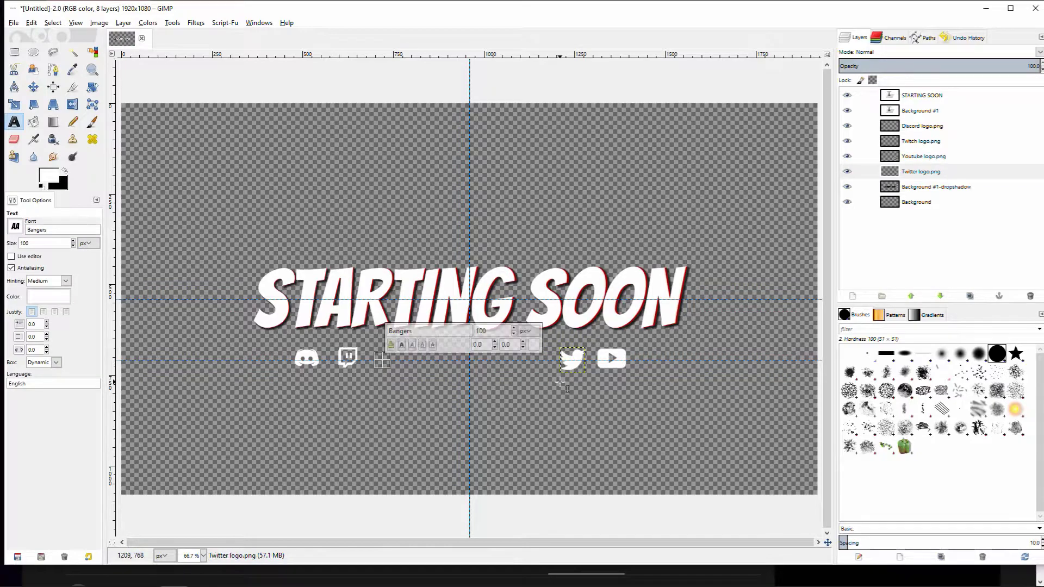
pyautogui.write('/Swagbraham')
pyautogui.press('Escape')
pyautogui.press('m')
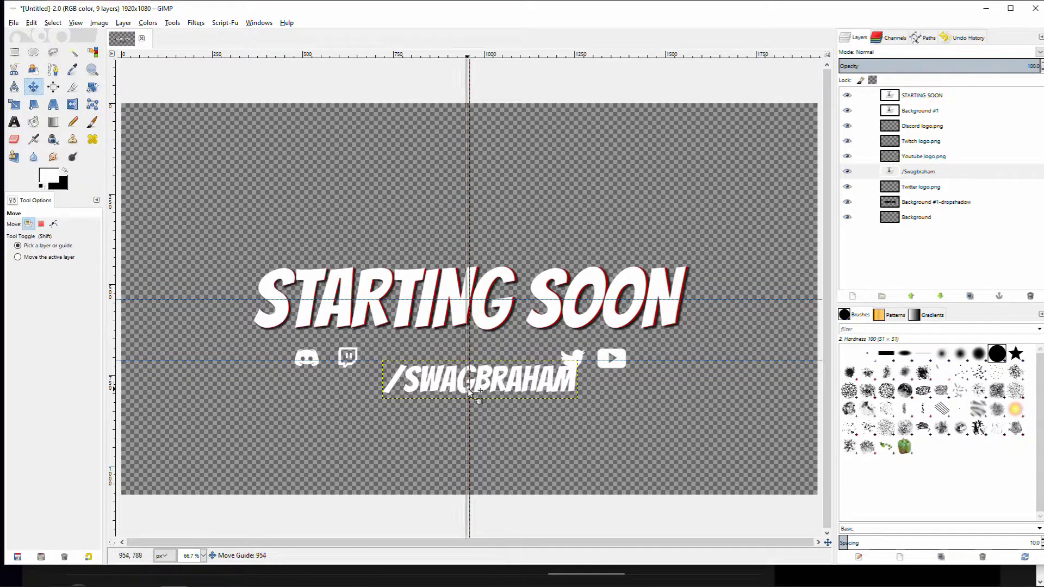
# Centre the /Swagbraham text on the lower guide and space the four logos evenly on both sides of it
pyautogui.moveTo(519, 387); pyautogui.dragTo(499, 367)
pyautogui.moveTo(578, 356); pyautogui.dragTo(585, 352)
pyautogui.moveTo(620, 354); pyautogui.dragTo(629, 355)
pyautogui.moveTo(587, 354); pyautogui.dragTo(591, 354)
pyautogui.moveTo(630, 355); pyautogui.dragTo(598, 360)
pyautogui.moveTo(307, 358); pyautogui.dragTo(332, 356)
# Move the /Swagbraham layer below the headline layers, duplicate it and rename the lower copy Lower BG
pyautogui.click(924, 171)
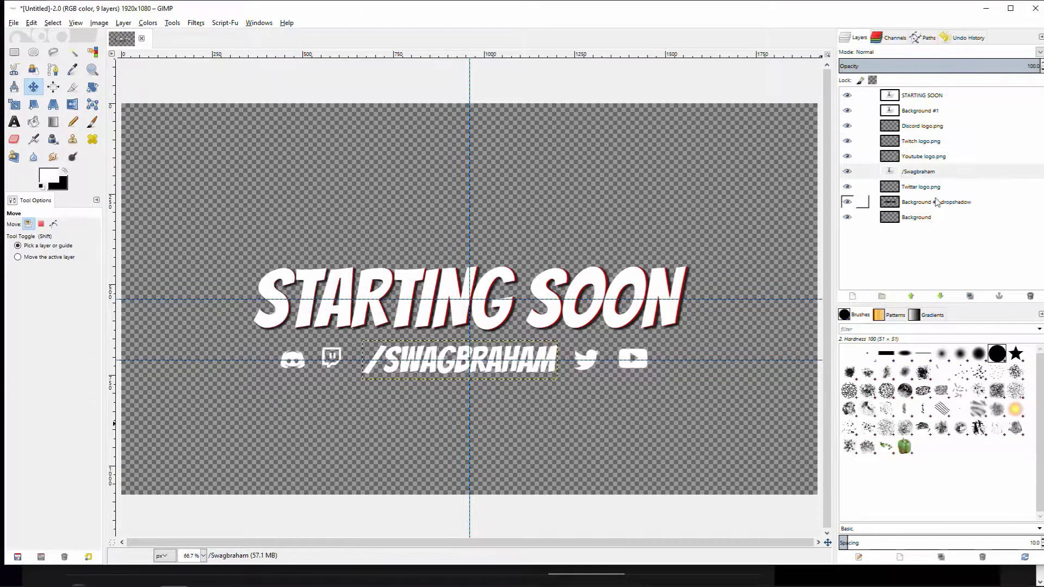
pyautogui.moveTo(924, 177); pyautogui.dragTo(933, 125)
pyautogui.rightClick(934, 125)
pyautogui.click(986, 197)
pyautogui.doubleClick(927, 142)
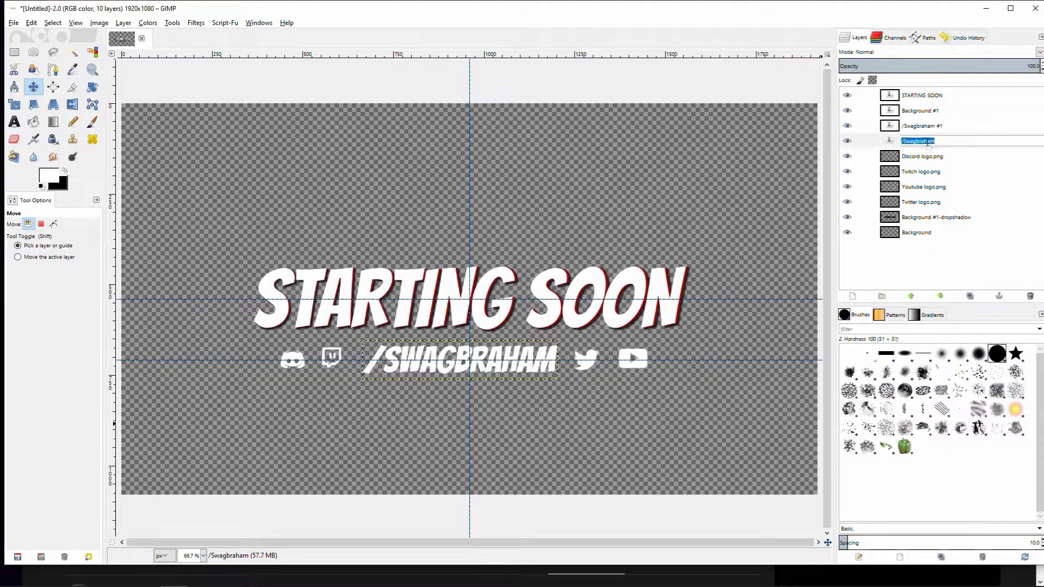
pyautogui.write('Lower N')
pyautogui.press('BackSpace')
pyautogui.write('BG')
# Create a layer group named logos for the four logo layers
pyautogui.click(925, 156)
pyautogui.rightClick(927, 161)
pyautogui.click(957, 209)
pyautogui.doubleClick(921, 156)
pyautogui.write('logos')
# Create a layer group named Upper text and move the headline layers into it
pyautogui.rightClick(1015, 48)
pyautogui.moveTo(987, 222); pyautogui.dragTo(1006, 47)
pyautogui.click(1028, 116)
pyautogui.doubleClick(1012, 46)
pyautogui.write('Upper text')
pyautogui.press('Return')
pyautogui.moveTo(1006, 102); pyautogui.dragTo(991, 87)
# Create a layer group named Lower text and move the /Swagbraham and Lower BG layers into it
pyautogui.rightClick(995, 63)
pyautogui.click(941, 135)
pyautogui.doubleClick(1015, 66)
pyautogui.write('Lower text')
pyautogui.press('Return')
pyautogui.moveTo(989, 122); pyautogui.dragTo(1001, 160)
pyautogui.moveTo(987, 121); pyautogui.dragTo(1000, 141)
pyautogui.click(962, 122)
pyautogui.click(928, 122)
pyautogui.click(928, 122)
# Change the text colour of the Lower BG layer to dark red
pyautogui.click(997, 106)
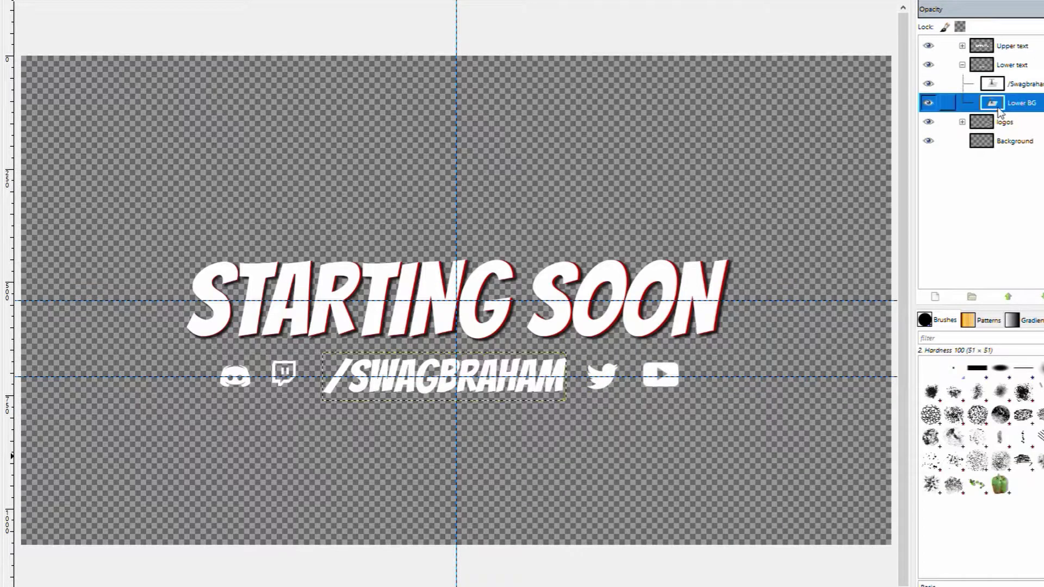
pyautogui.rightClick(998, 106)
pyautogui.hotkey('ctrl', 'a')
pyautogui.click(512, 332)
pyautogui.click(593, 454)
# Nudge the Lower BG text so its dark red lettering edges the right side of the white /Swagbraham text
pyautogui.press('Escape')
pyautogui.scroll(3, 507, 381)
pyautogui.press('Left')
pyautogui.press('Left')
pyautogui.scroll(-3, 436, 366)
# Select the Lower BG letter shapes and add a drop shadow with opacity 75, size 5 and offset distance 5
pyautogui.rightClick(1019, 111)
pyautogui.click(1032, 470)
pyautogui.click(109, 1)
pyautogui.click(272, 30)
pyautogui.click(559, 448)
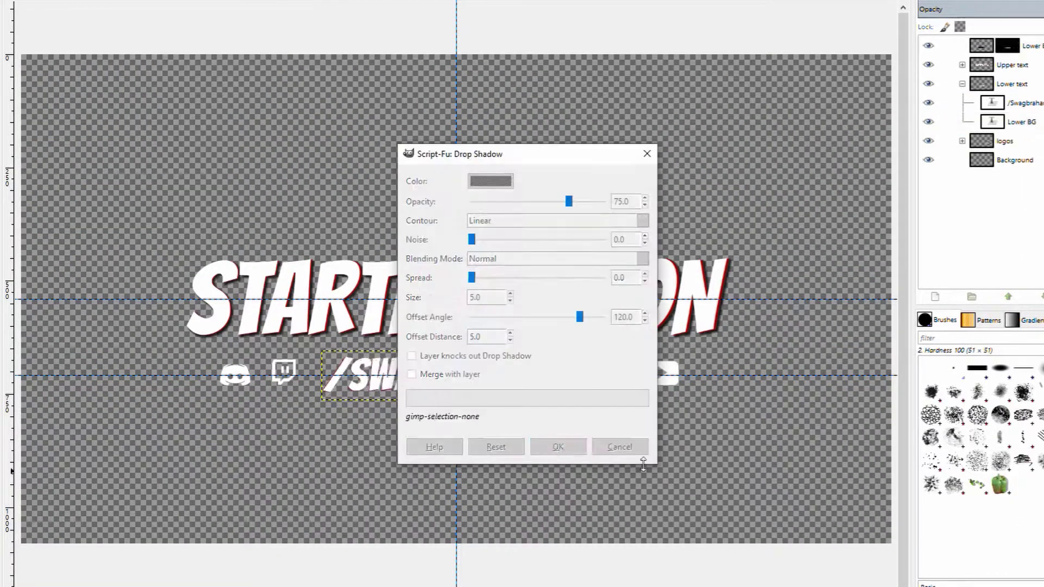
pyautogui.hotkey('ctrl', 'shift', 'a')
# Add a drop shadow to the Twitter logo from its alpha selection and move the shadow layer into the logos group
pyautogui.click(962, 141)
pyautogui.rightClick(1035, 163)
pyautogui.click(1040, 481)
pyautogui.click(239, 1)
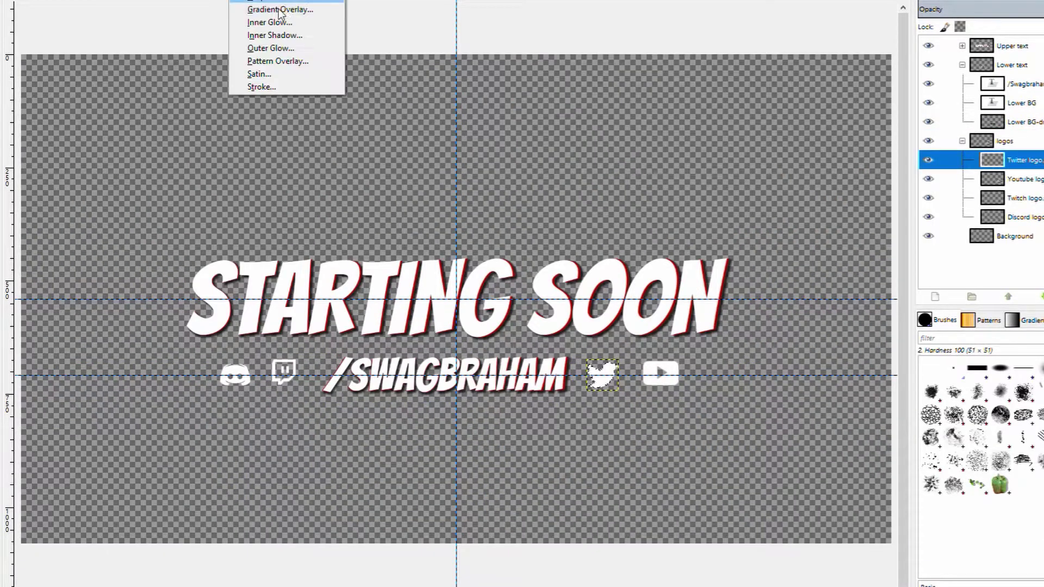
pyautogui.click(275, 1)
pyautogui.click(563, 456)
pyautogui.moveTo(981, 46); pyautogui.dragTo(1006, 224)
# Add the same drop shadow to the Discord logo and move its shadow layer into the logos group
pyautogui.rightClick(1027, 219)
pyautogui.click(1036, 548)
pyautogui.click(239, 1)
pyautogui.click(275, 1)
pyautogui.click(563, 457)
pyautogui.moveTo(982, 46); pyautogui.dragTo(1006, 234)
# Apply matching drop shadows to the remaining YouTube and Twitch logos
pyautogui.rightClick(1029, 216)
pyautogui.click(1036, 541)
pyautogui.hotkey('shift', 'ctrl', 'f')
pyautogui.press('Return')
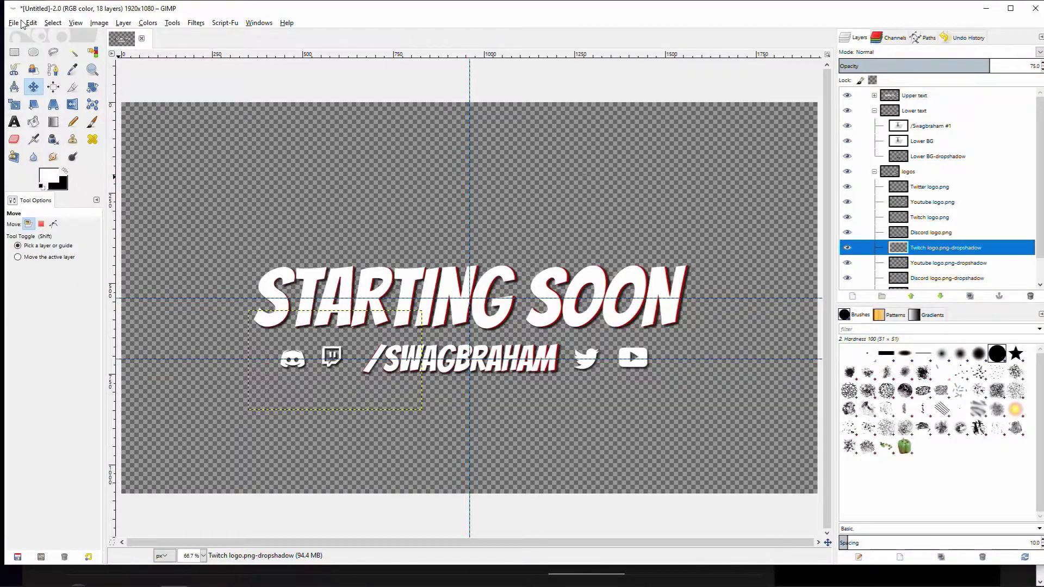
# Export the image as Starting soon.png to the 04 Images folder of Stream screens vid, keeping the default PNG options
pyautogui.click(14, 23)
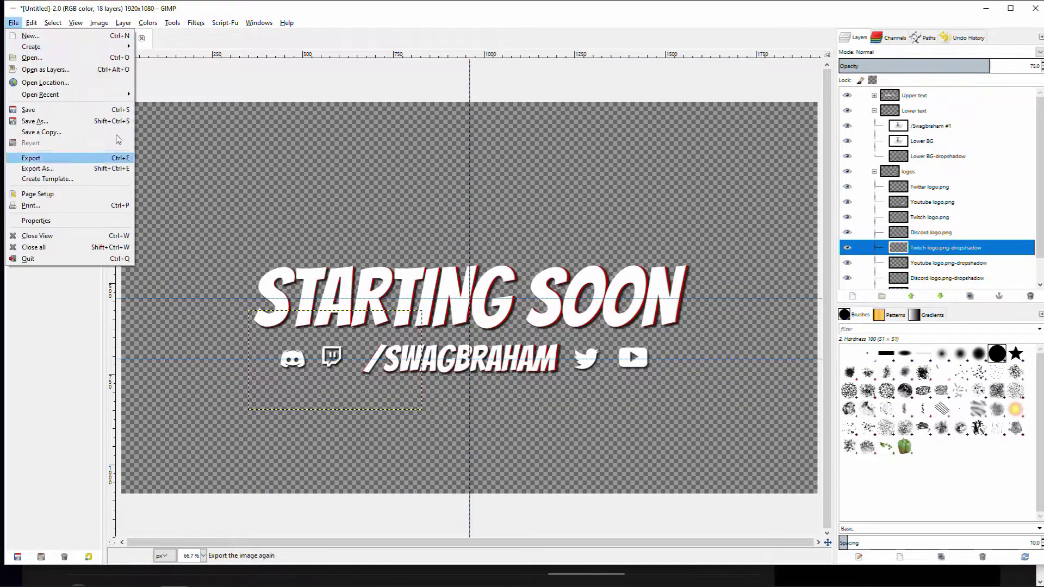
pyautogui.click(44, 168)
pyautogui.click(47, 154)
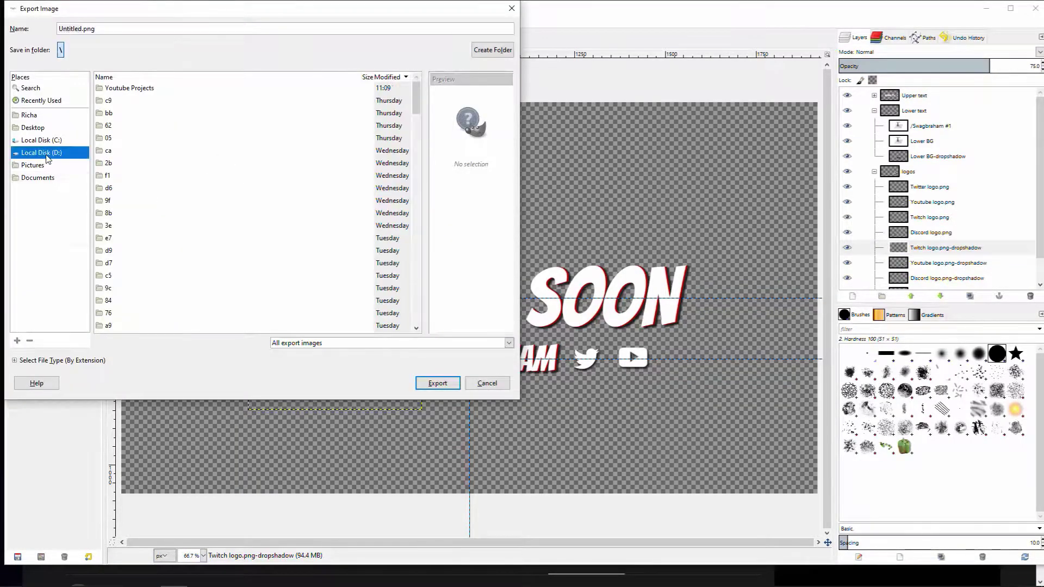
pyautogui.doubleClick(128, 90)
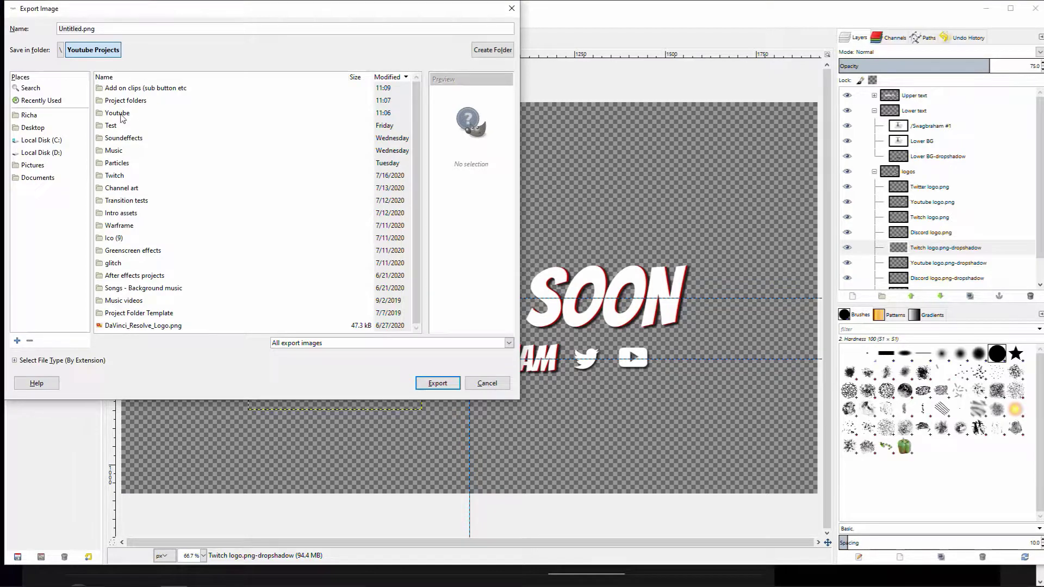
pyautogui.doubleClick(118, 113)
pyautogui.doubleClick(145, 91)
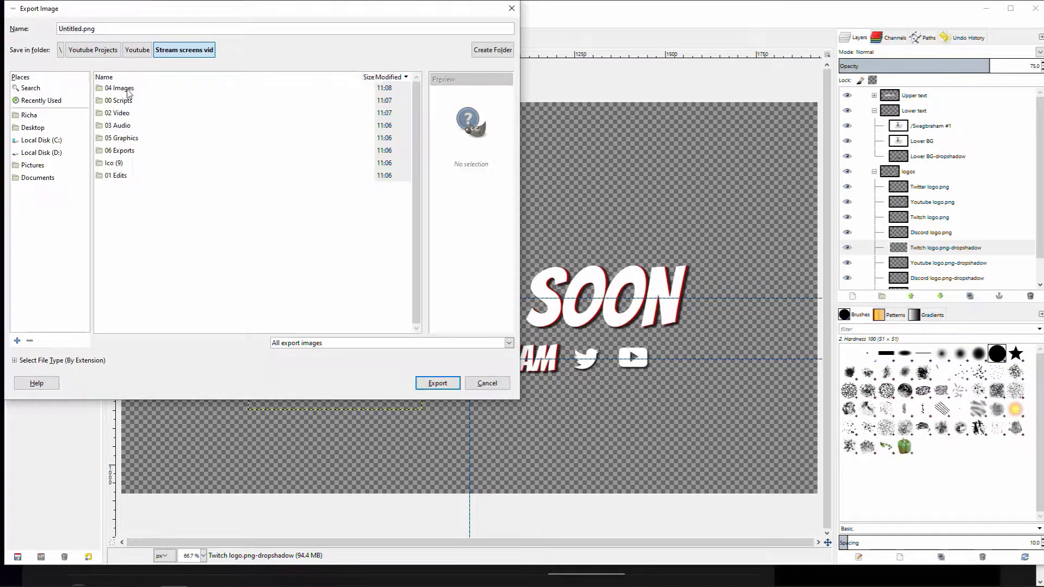
pyautogui.doubleClick(128, 89)
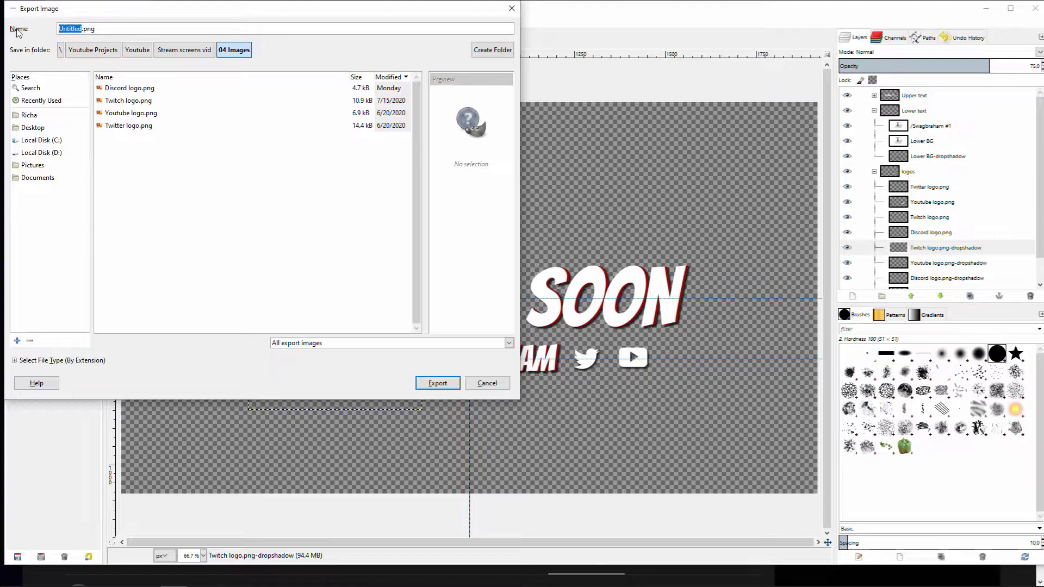
pyautogui.write('n')
pyautogui.press('Return')
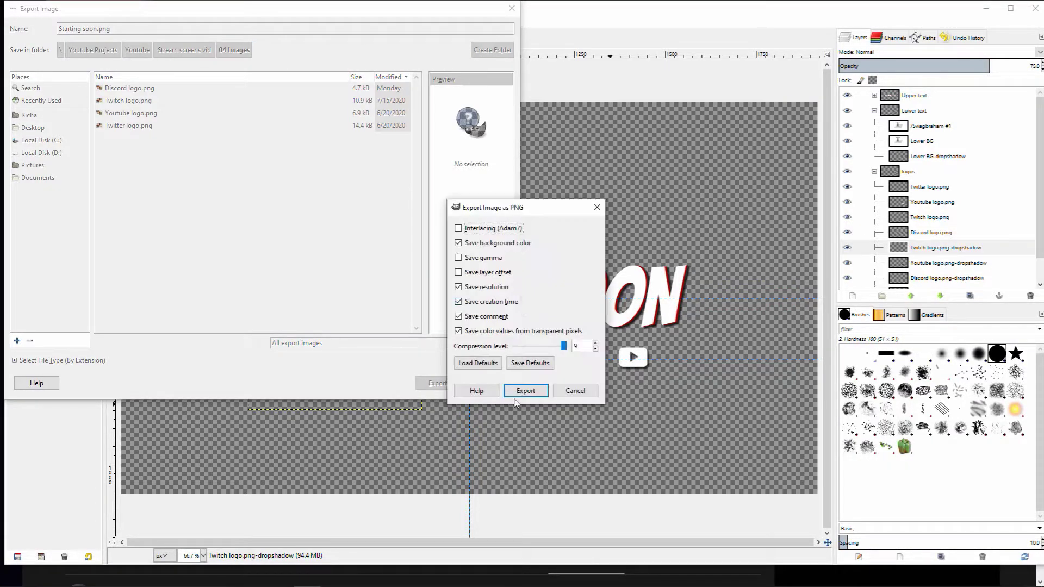
pyautogui.press('Return')
# Save the project as Starting soon.xcf in the 04 Images folder of Stream screens vid
pyautogui.click(14, 22)
pyautogui.click(27, 121)
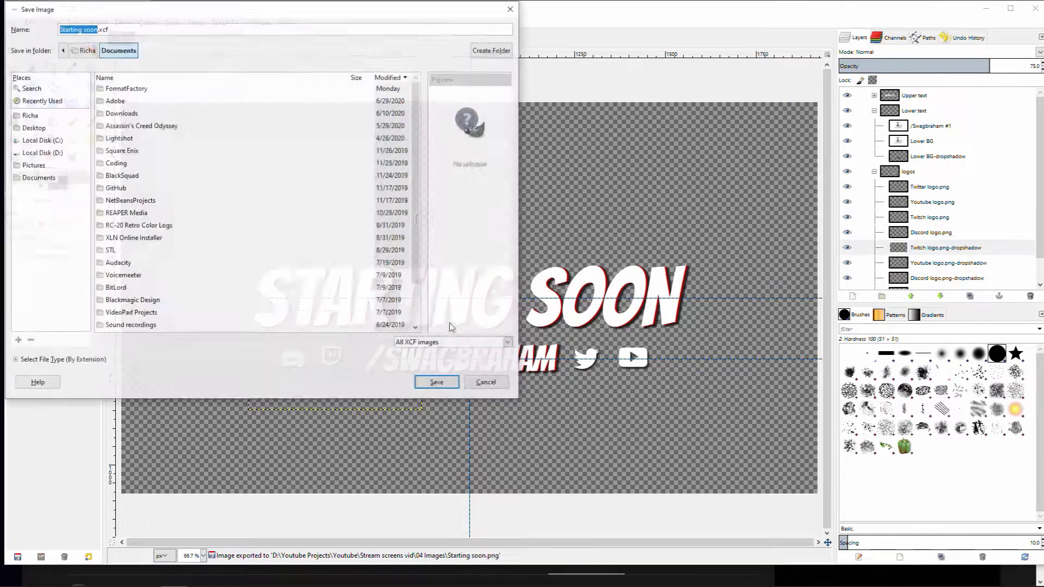
pyautogui.doubleClick(132, 89)
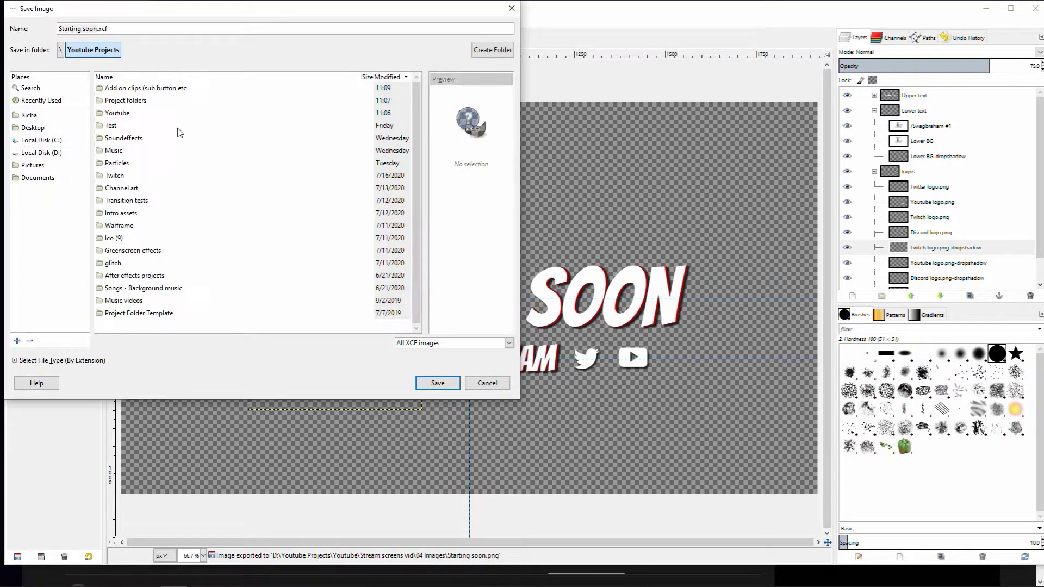
pyautogui.doubleClick(121, 112)
pyautogui.doubleClick(132, 88)
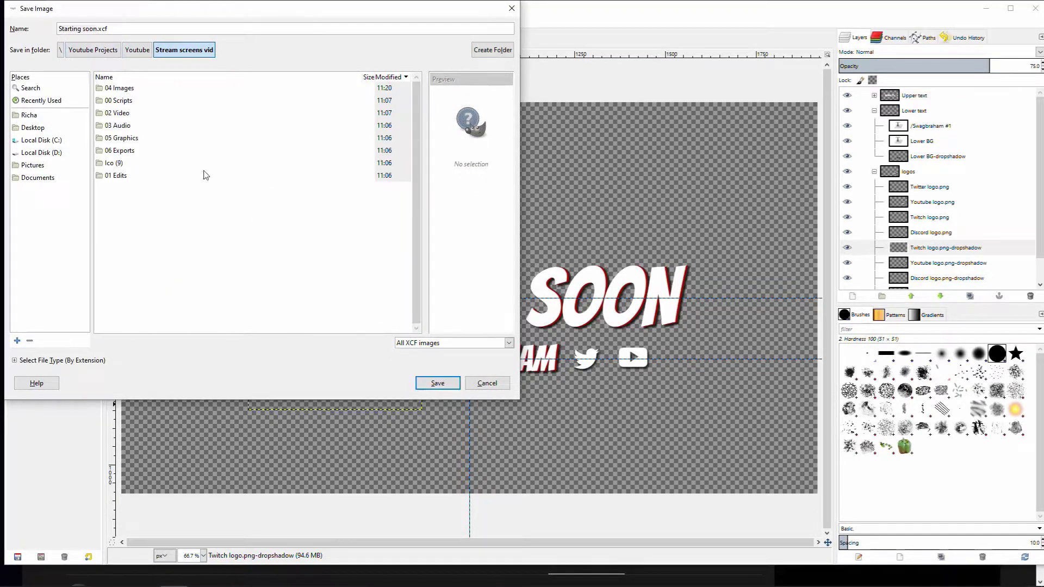
pyautogui.doubleClick(127, 90)
pyautogui.click(455, 380)
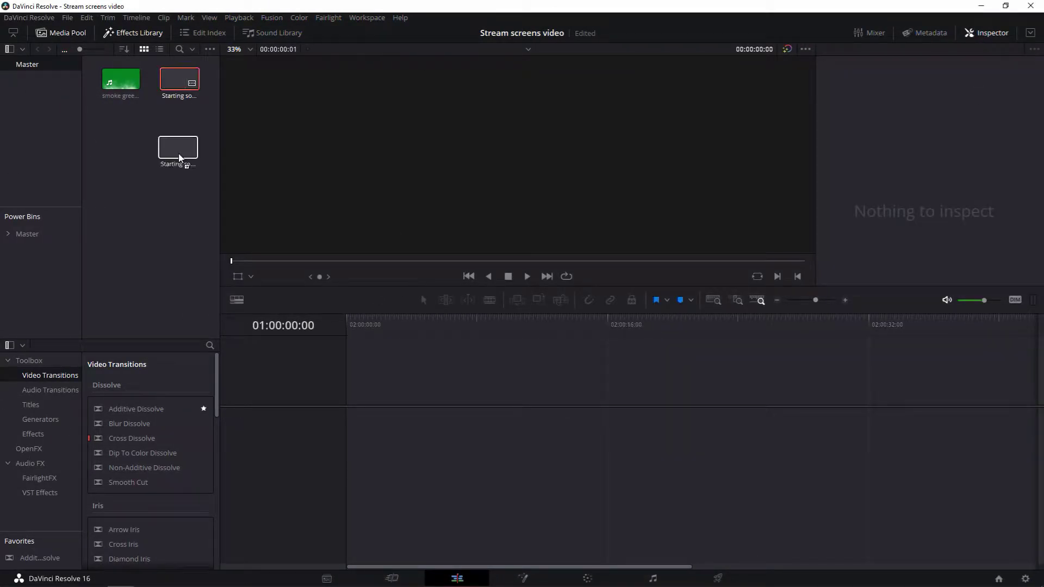
# Switch to DaVinci Resolve, place Starting soon.png on the timeline for about 15 seconds, and add the smoke green screen clip on the track above
pyautogui.moveTo(179, 158); pyautogui.dragTo(515, 439)
pyautogui.click(381, 427)
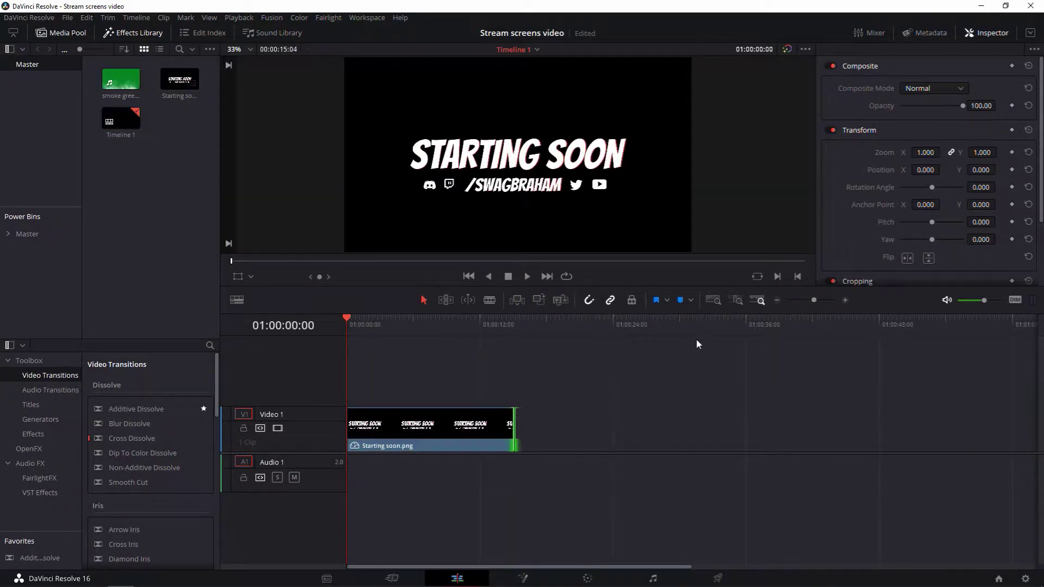
pyautogui.moveTo(245, 200); pyautogui.dragTo(387, 377)
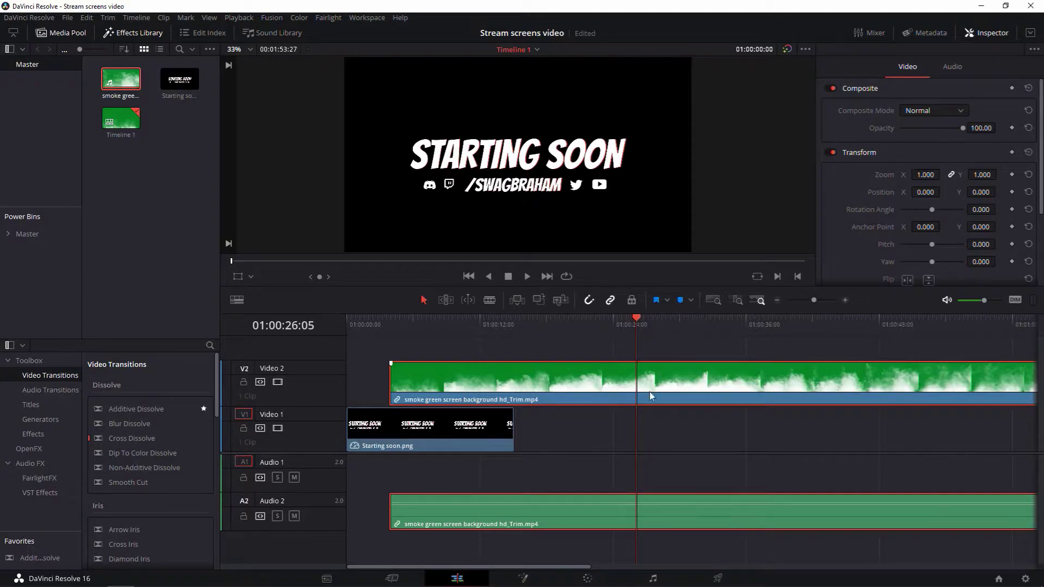
# Split the smoke clip at 01:00:26:22, delete the part before the cut and move the remainder to the timeline start
pyautogui.moveTo(636, 318)
pyautogui.mouseDown()
pyautogui.moveTo(737, 322)
pyautogui.moveTo(644, 328)
pyautogui.mouseUp()
pyautogui.hotkey('ctrl', 'b')
pyautogui.click(627, 389)
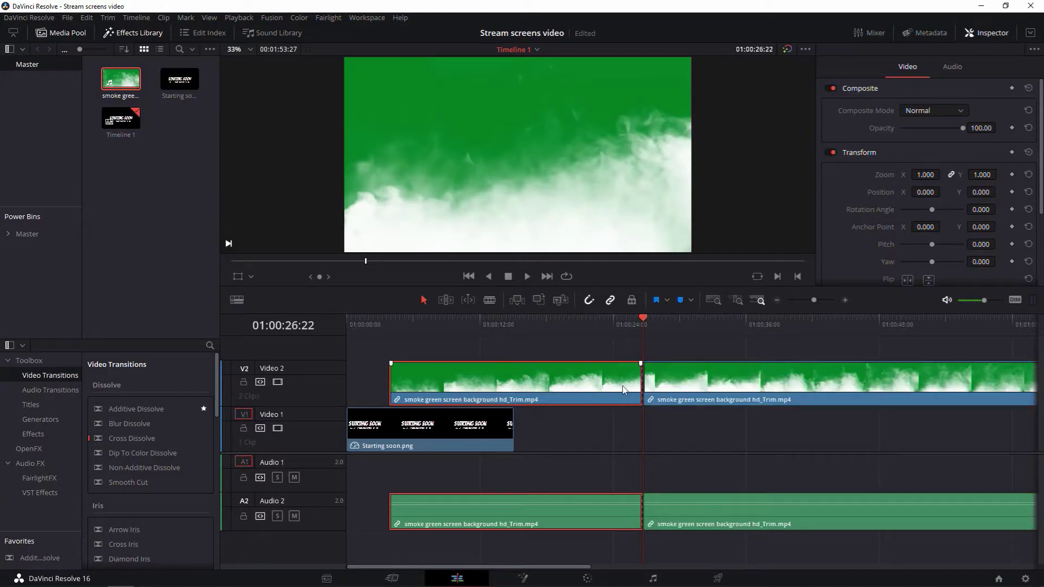
pyautogui.press('BackSpace')
pyautogui.moveTo(668, 380); pyautogui.dragTo(356, 383)
# Lower the smoke clip's opacity to about 62.61 and enlarge it to a zoom of 1.300
pyautogui.click(480, 330)
pyautogui.moveTo(480, 330); pyautogui.dragTo(392, 328)
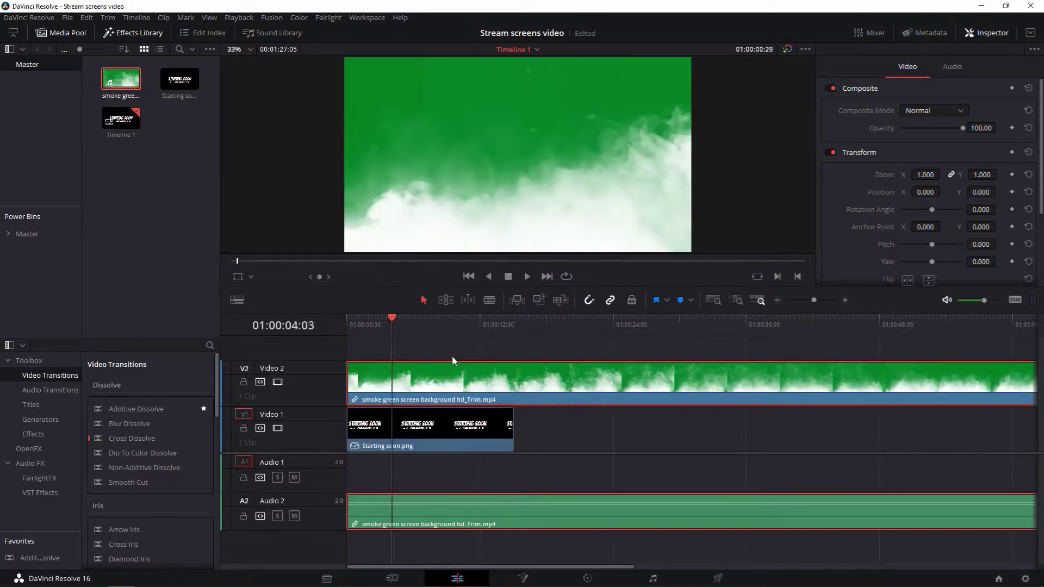
pyautogui.click(514, 360)
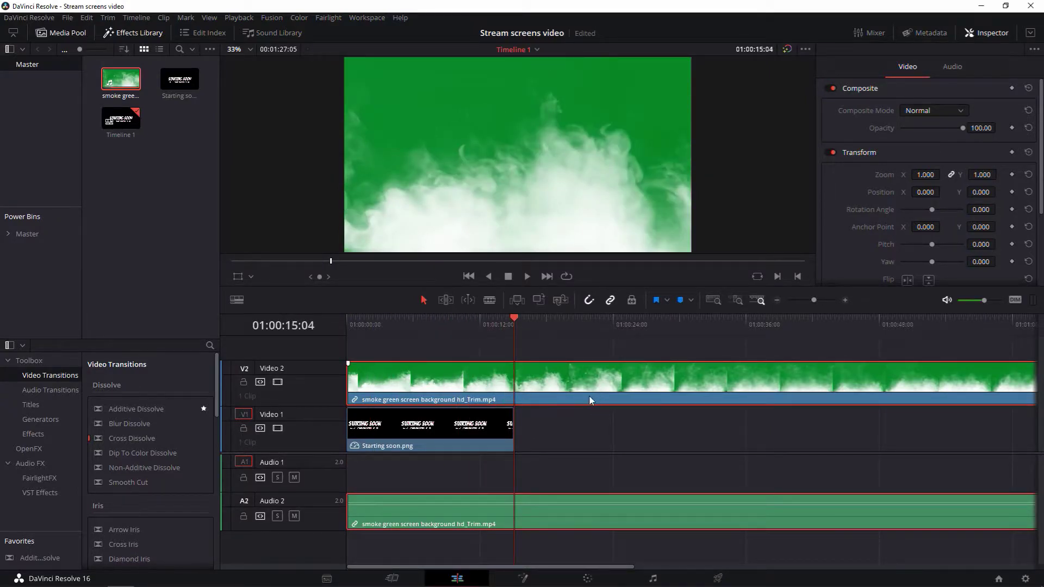
pyautogui.moveTo(435, 332); pyautogui.dragTo(431, 328)
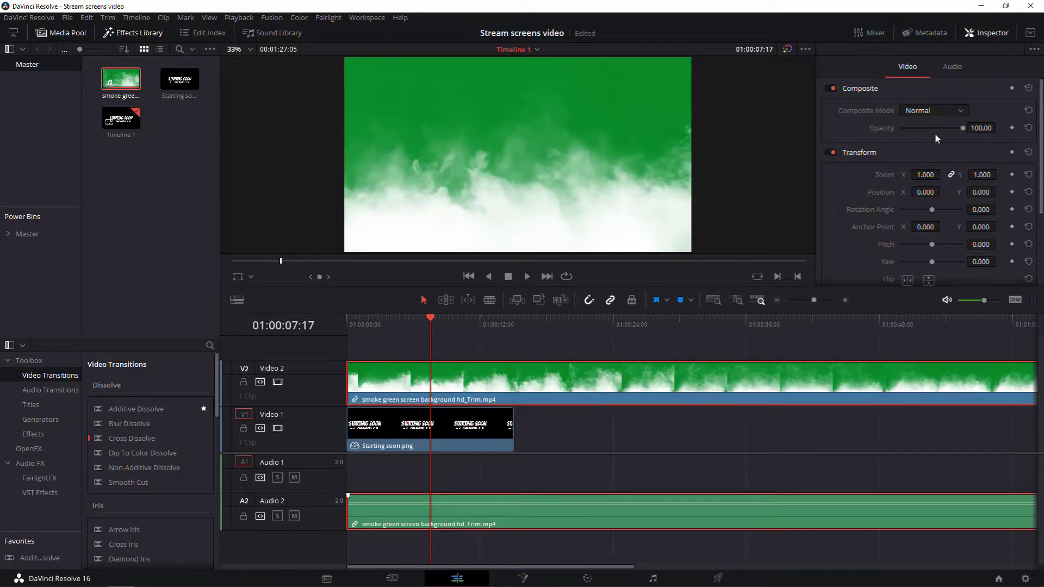
pyautogui.moveTo(959, 128); pyautogui.dragTo(937, 130)
pyautogui.moveTo(926, 175); pyautogui.dragTo(943, 174)
# Open the smoke clip on the Fusion page and insert a Delta Keyer node between its media input and output
pyautogui.hotkey('shift', '5')
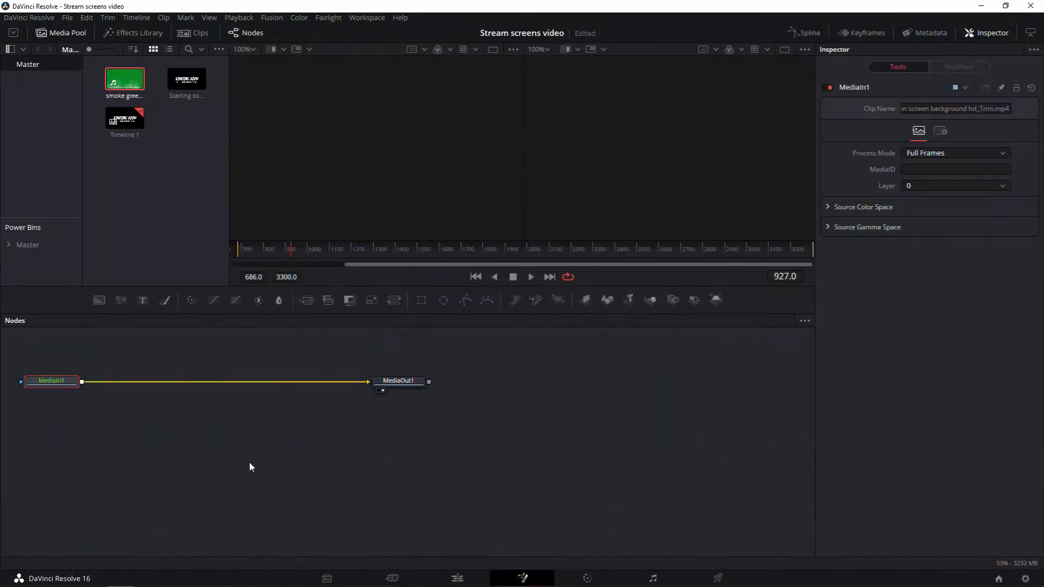
pyautogui.hotkey('shift', 'space')
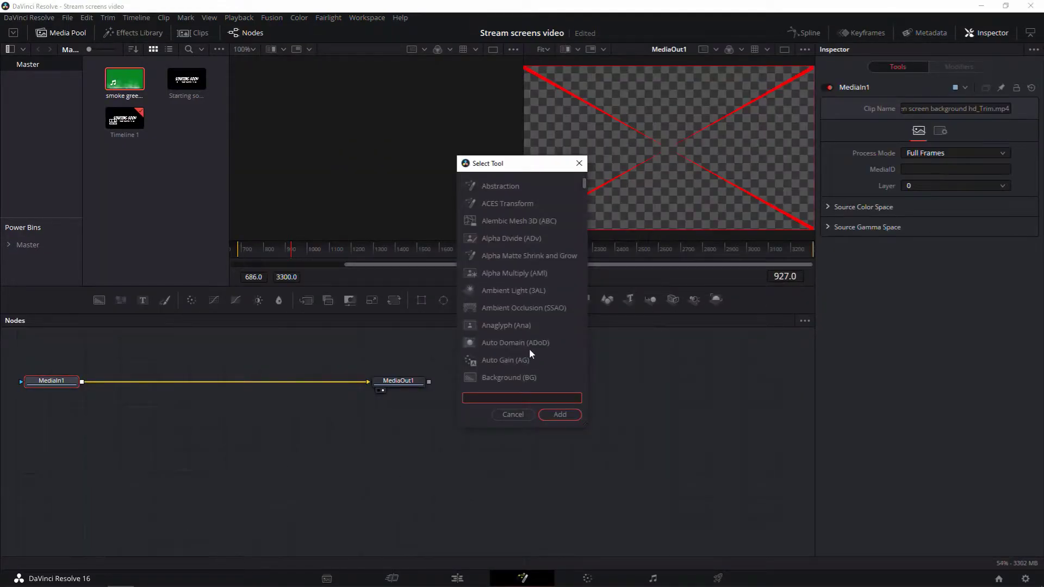
pyautogui.write('delta')
pyautogui.press('Return')
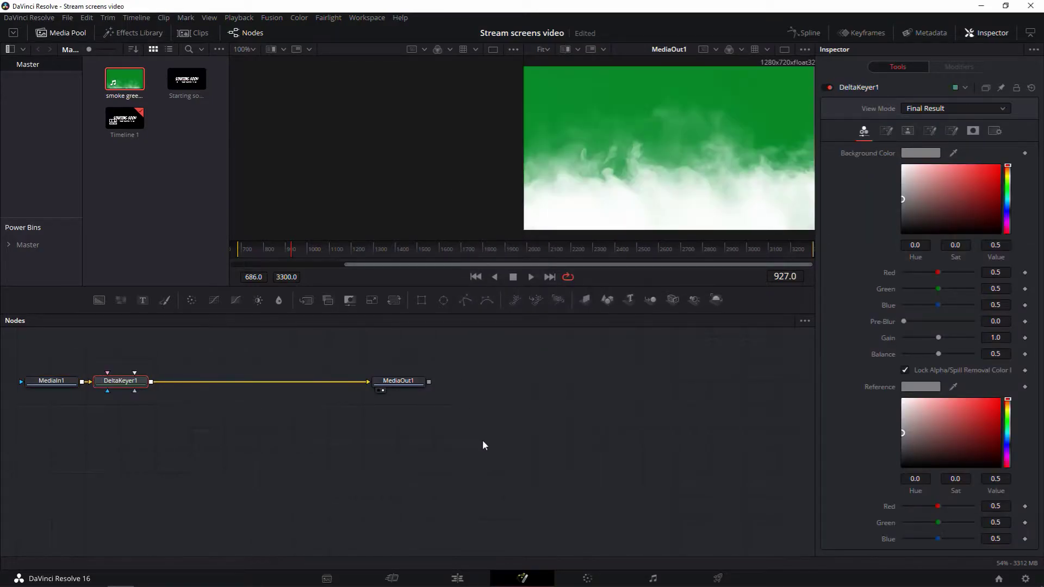
pyautogui.moveTo(956, 151); pyautogui.dragTo(699, 111)
pyautogui.moveTo(942, 288); pyautogui.dragTo(909, 281)
pyautogui.hotkey('ctrl', 'z')
pyautogui.hotkey('ctrl', 'z')
pyautogui.hotkey('ctrl', 'z')
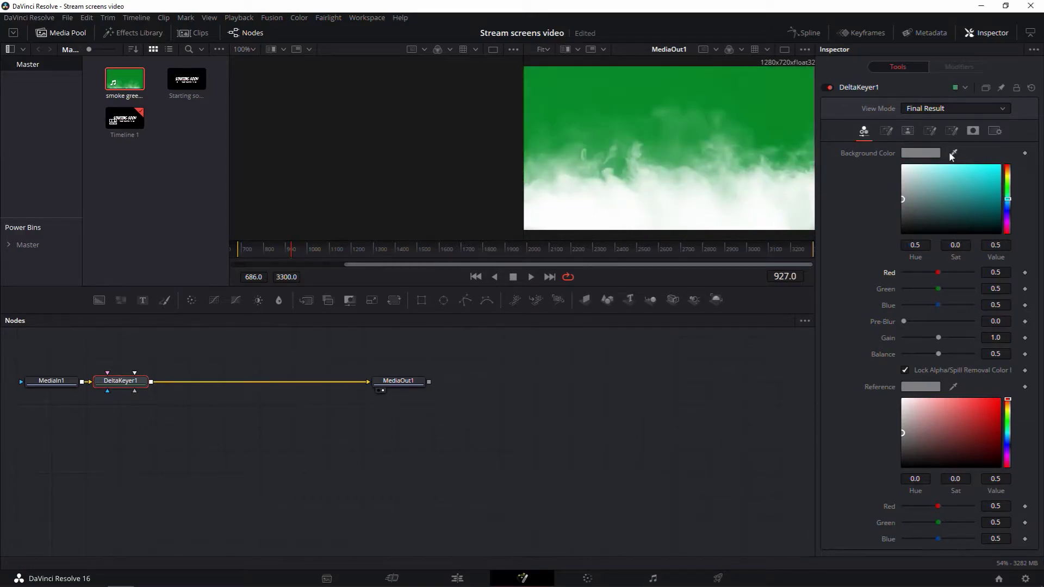
# Key out the smoke's green background by sampling its colour, and reduce the clip's opacity to 26.09 on the Edit page
pyautogui.moveTo(953, 154); pyautogui.dragTo(701, 419)
pyautogui.hotkey('shift', '4')
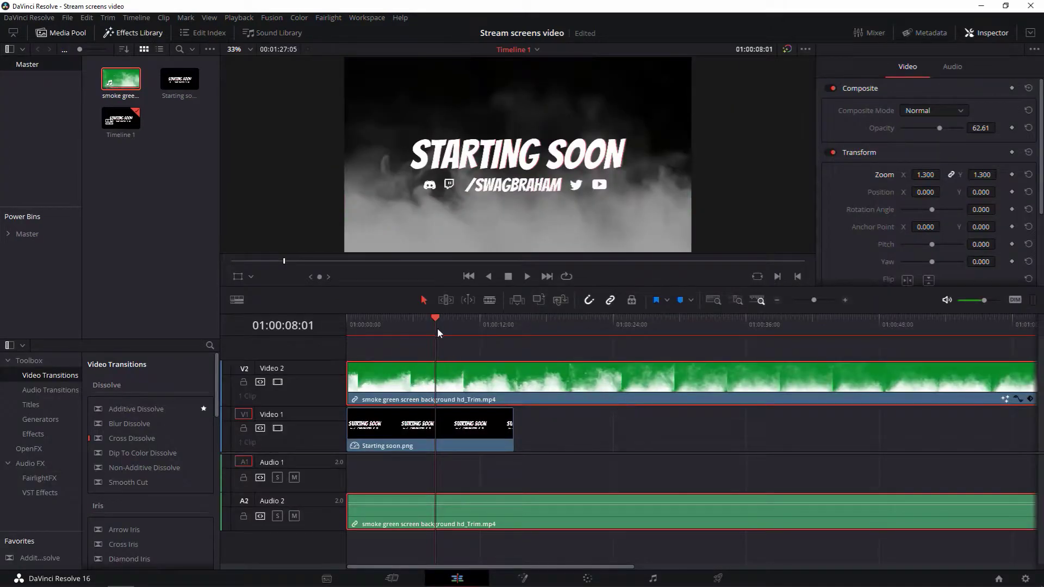
pyautogui.moveTo(941, 126); pyautogui.dragTo(916, 128)
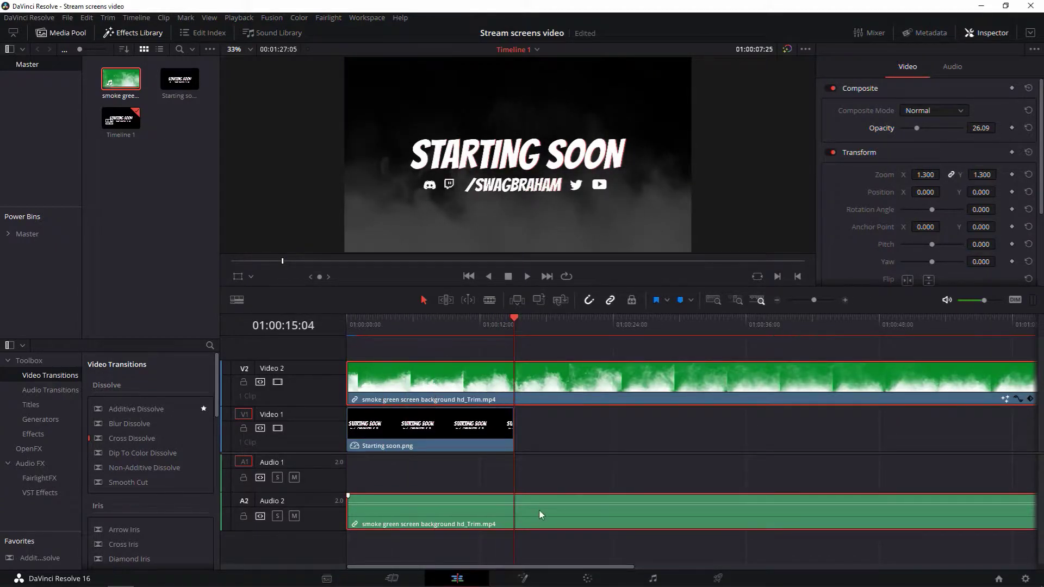
# Split the smoke clip at 01:00:15:04, where the image ends, and delete the remainder
pyautogui.hotkey('ctrl', 'b')
pyautogui.click(614, 519)
pyautogui.press('Delete')
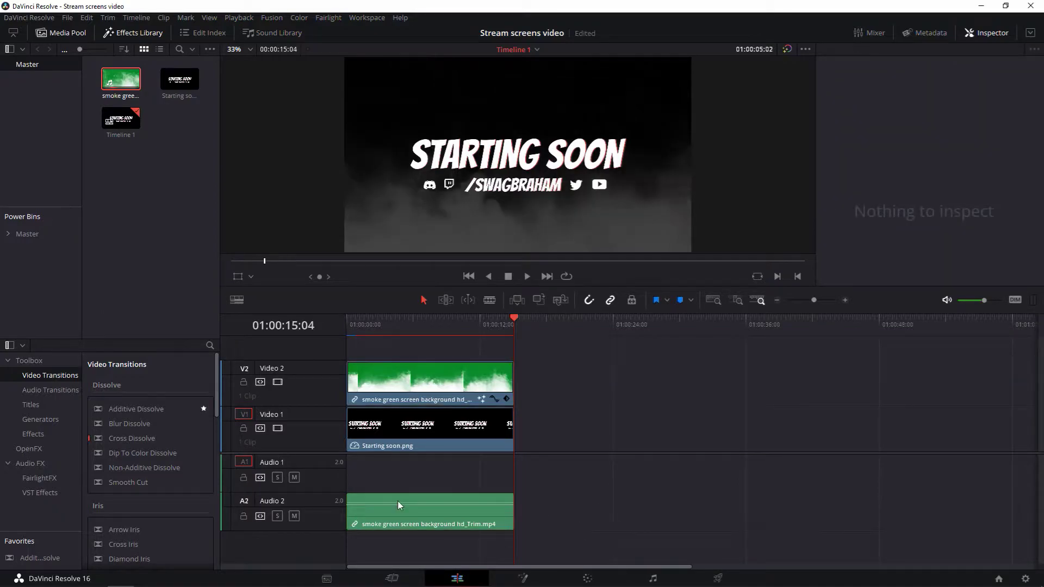
# Unlink the smoke clip's audio from its video and delete the audio
pyautogui.rightClick(398, 506)
pyautogui.click(422, 491)
pyautogui.click(468, 509)
pyautogui.press('Delete')
# Turn on Render Cache Fusion Output and Render Cache Color Output for the smoke clip
pyautogui.moveTo(413, 324); pyautogui.dragTo(380, 323)
pyautogui.rightClick(416, 368)
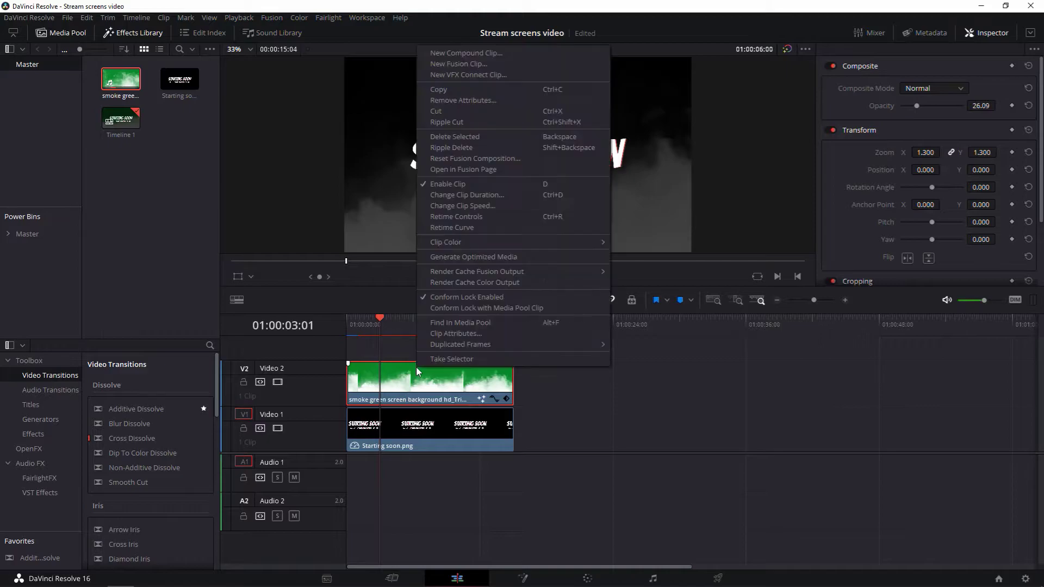
pyautogui.moveTo(512, 272)
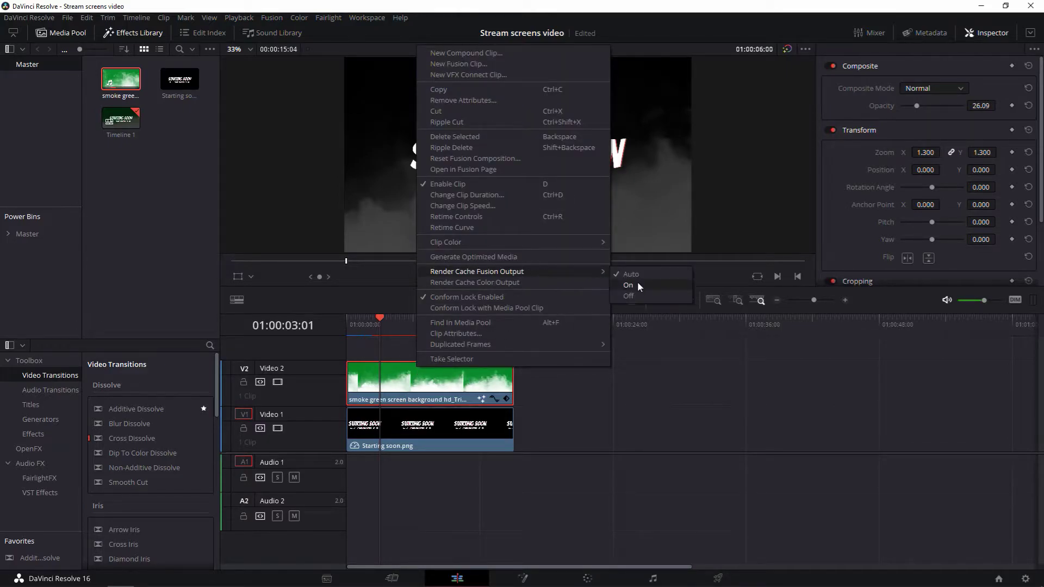
pyautogui.click(637, 283)
pyautogui.rightClick(489, 377)
pyautogui.click(604, 239)
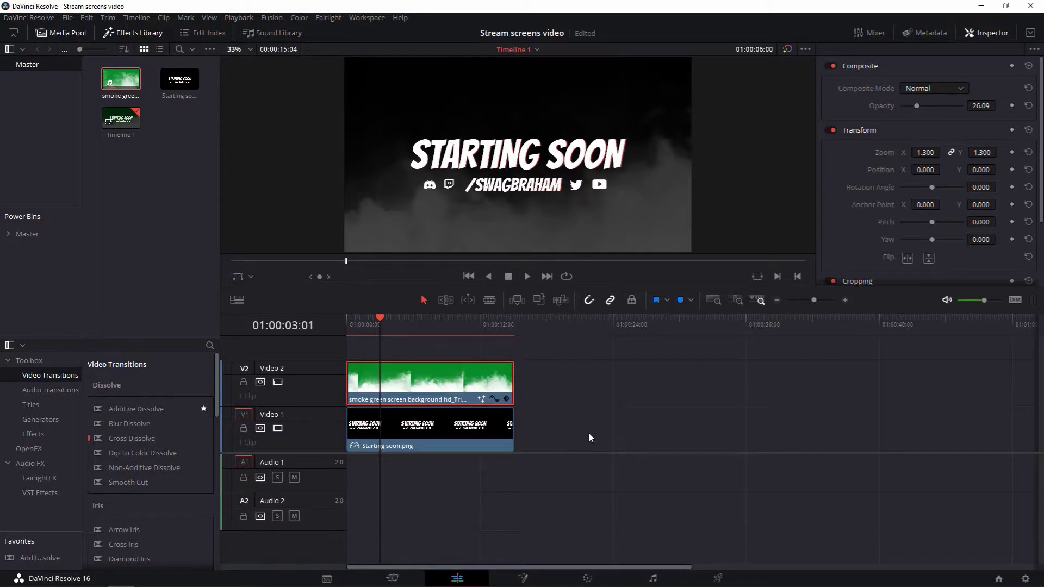
# Enlarge the smoke clip to zoom 1.570 at position X -1.908, Y -42.117, and duplicate it onto a new video track above
pyautogui.click(415, 322)
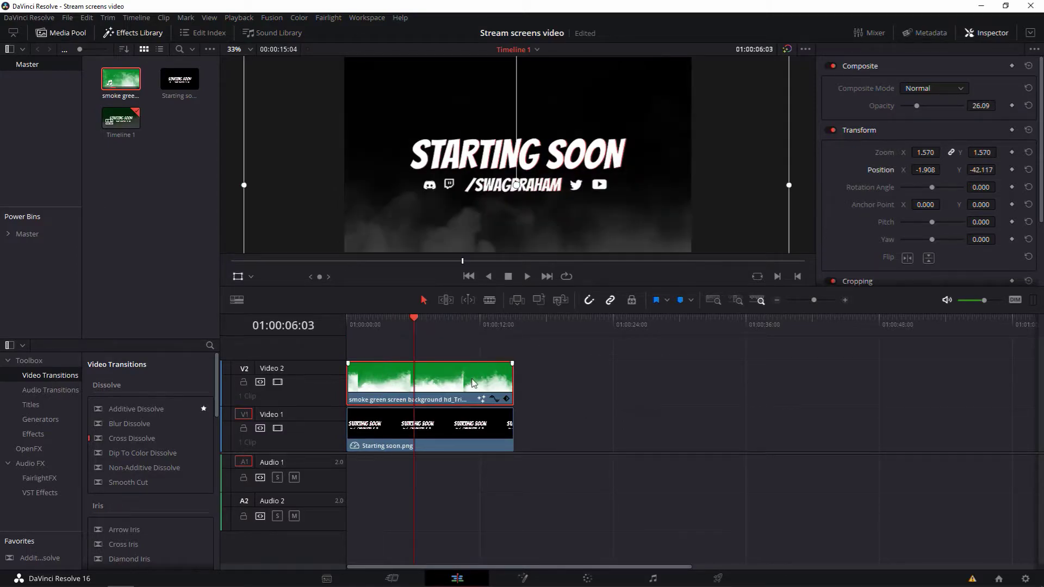
pyautogui.rightClick(473, 382)
pyautogui.click(465, 380)
pyautogui.moveTo(465, 381); pyautogui.dragTo(460, 346)
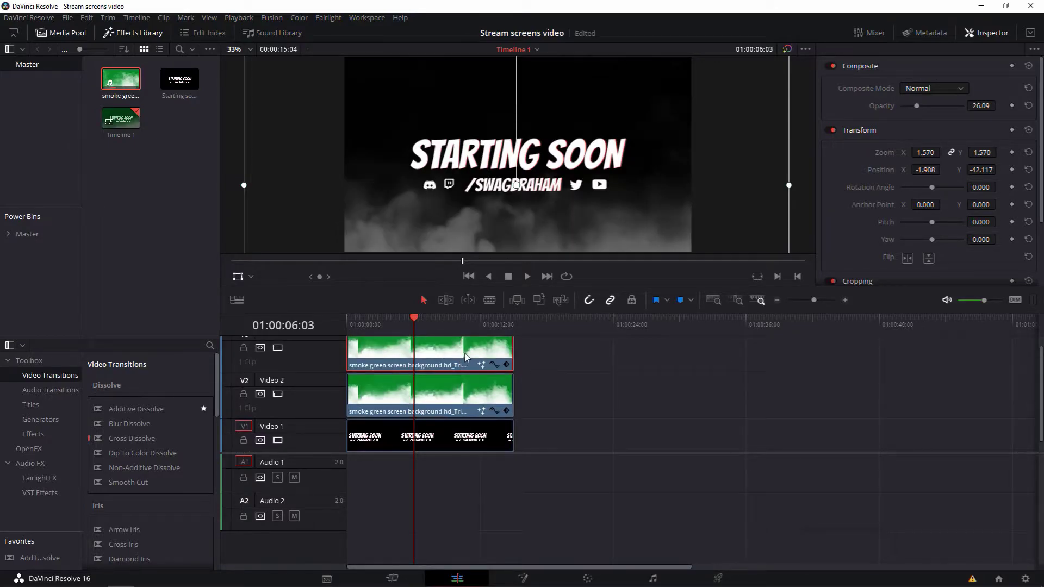
# Flip the duplicate smoke clip vertically and move it to about X 50.764, Y 60.582 so it covers the frame's upper edge
pyautogui.click(928, 259)
pyautogui.moveTo(635, 187); pyautogui.dragTo(640, 167)
pyautogui.scroll(-1, 639, 149)
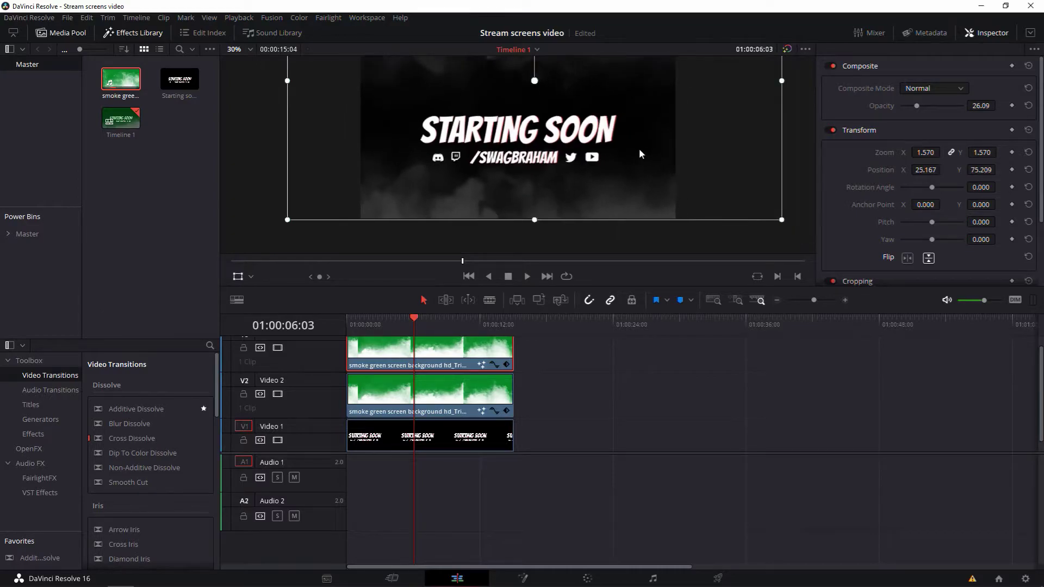
pyautogui.scroll(-1, 640, 154)
pyautogui.moveTo(618, 129); pyautogui.dragTo(596, 202)
pyautogui.moveTo(547, 134)
pyautogui.mouseDown()
pyautogui.moveTo(536, 137)
pyautogui.moveTo(562, 144)
pyautogui.mouseUp()
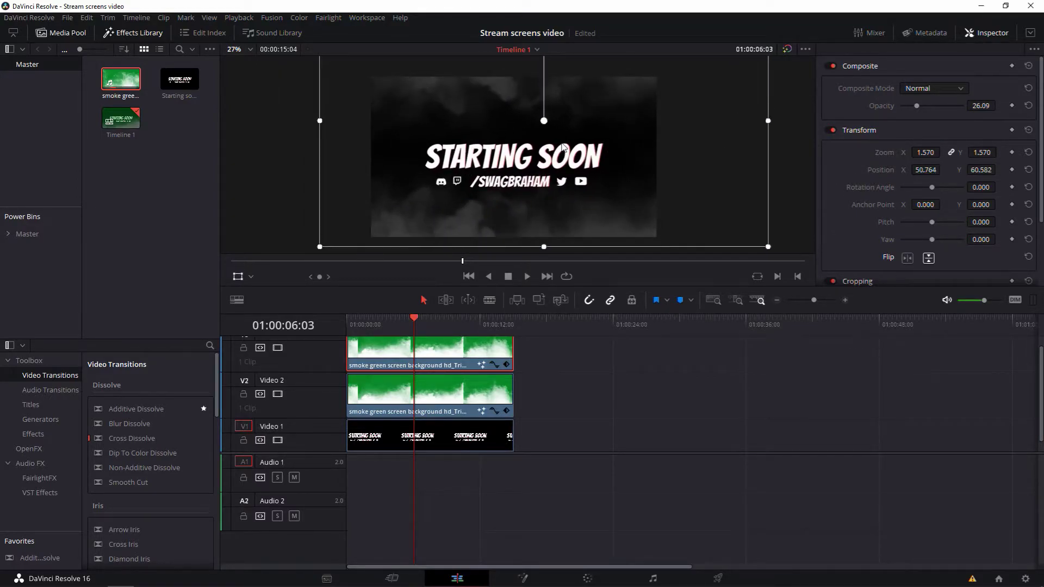
# Move the original smoke clip on Video 2 down to about X 1.749, Y -67.714, and preview the timeline
pyautogui.click(427, 397)
pyautogui.moveTo(542, 201); pyautogui.dragTo(546, 213)
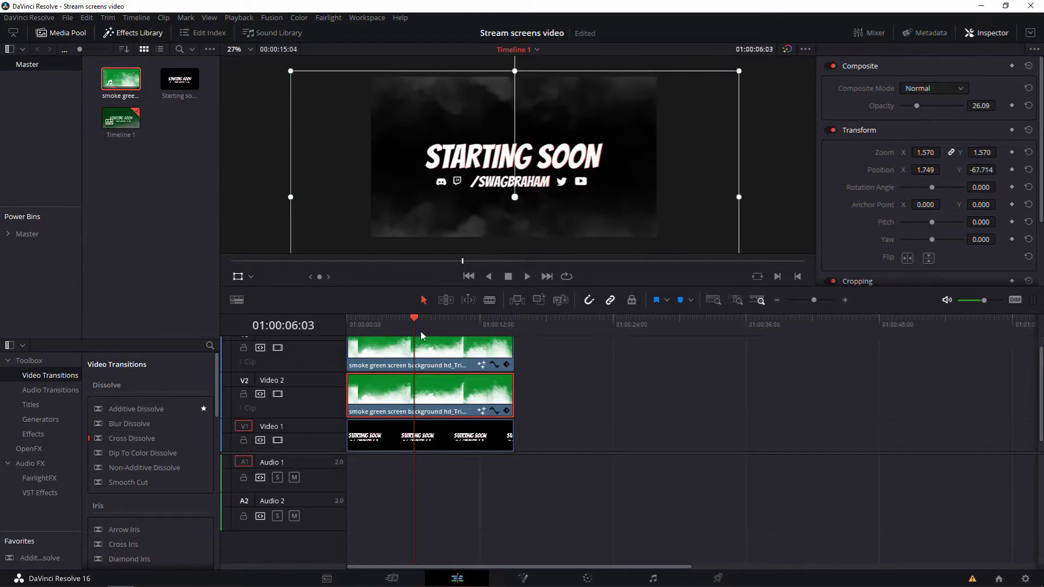
pyautogui.moveTo(420, 321); pyautogui.dragTo(347, 321)
pyautogui.press('space')
pyautogui.press('space')
# Flip the upper smoke clip on Video 3 horizontally
pyautogui.rightClick(461, 356)
pyautogui.click(908, 339)
pyautogui.click(907, 259)
# Reverse the upper smoke clip's speed to -100% and hide its retime controls
pyautogui.rightClick(423, 356)
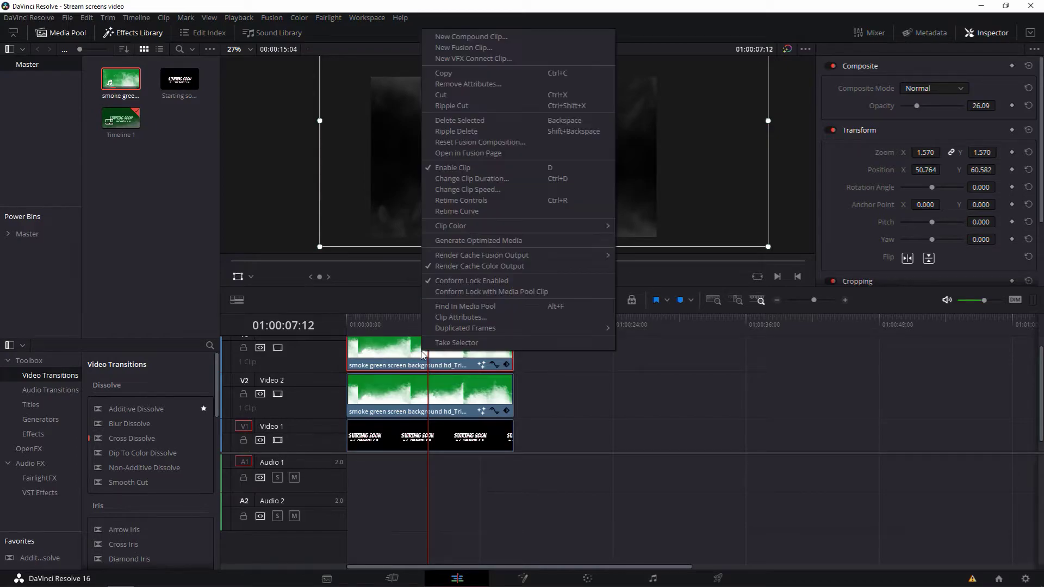
pyautogui.rightClick(449, 357)
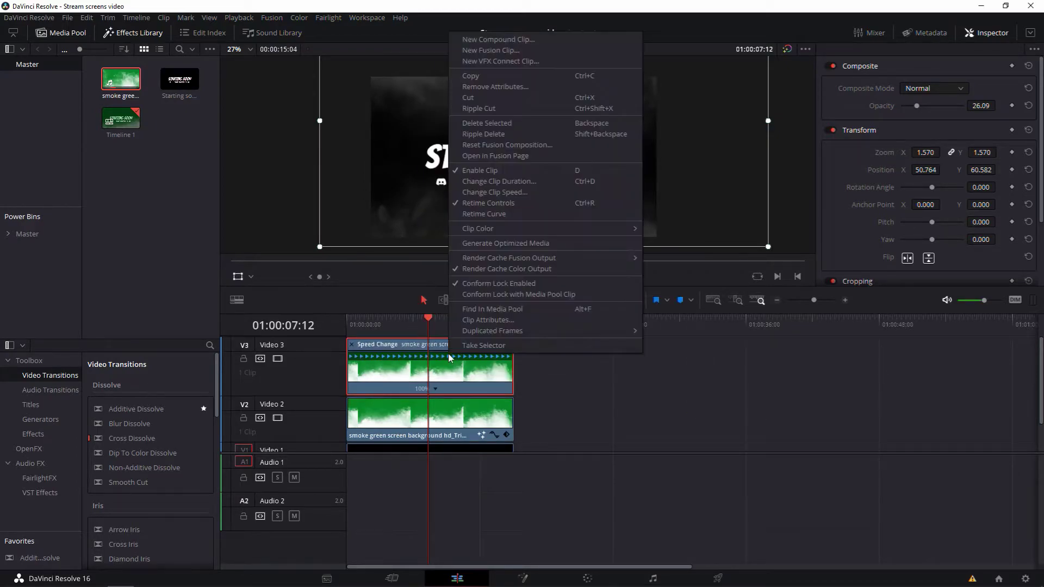
pyautogui.click(516, 193)
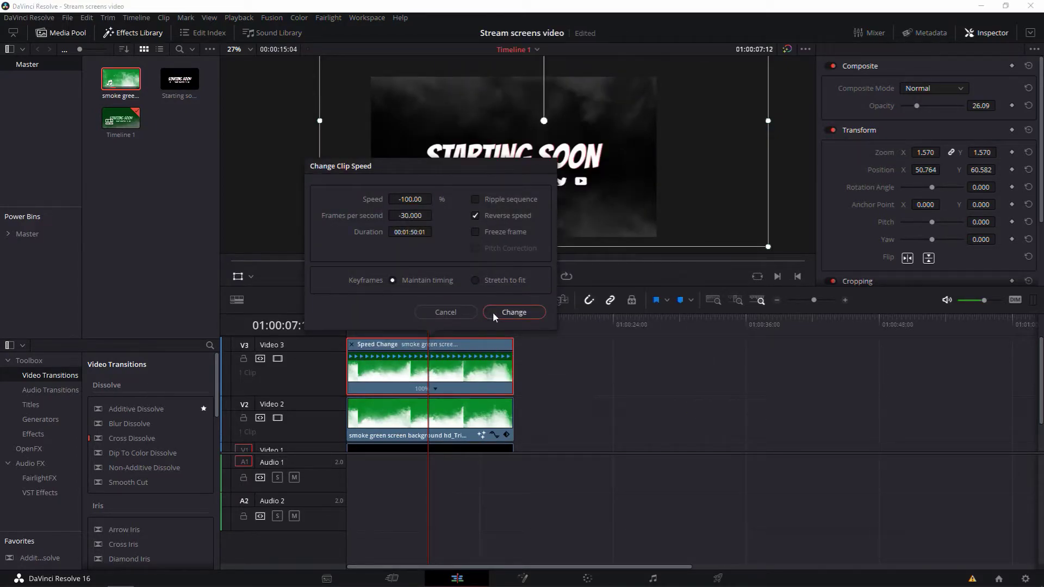
pyautogui.click(513, 312)
pyautogui.hotkey('ctrl', 'r')
# Preview the animation from the start and reposition the upper smoke clip to about X -0.430, Y 56.926
pyautogui.moveTo(419, 321); pyautogui.dragTo(347, 321)
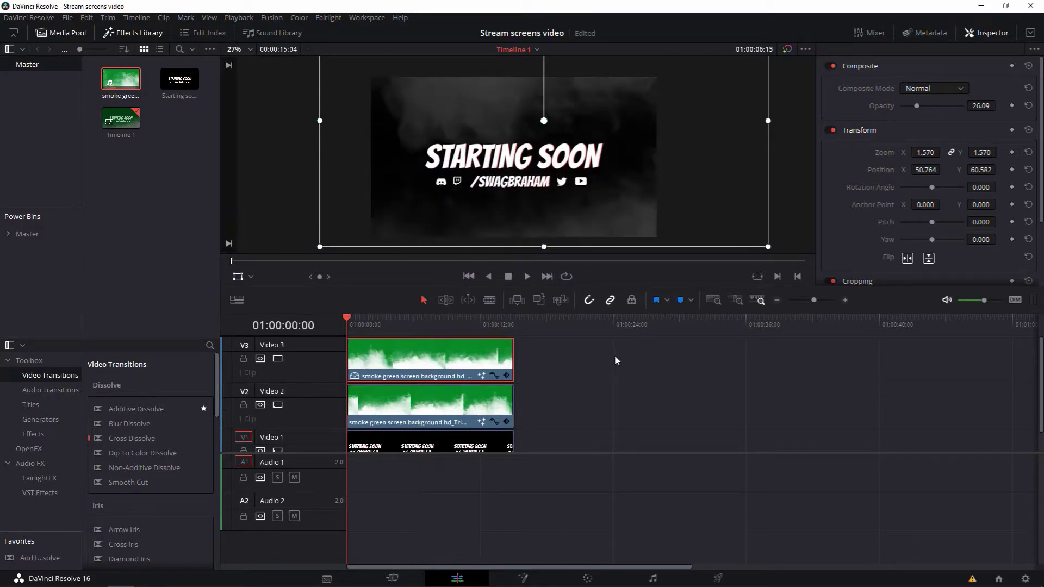
pyautogui.press('space')
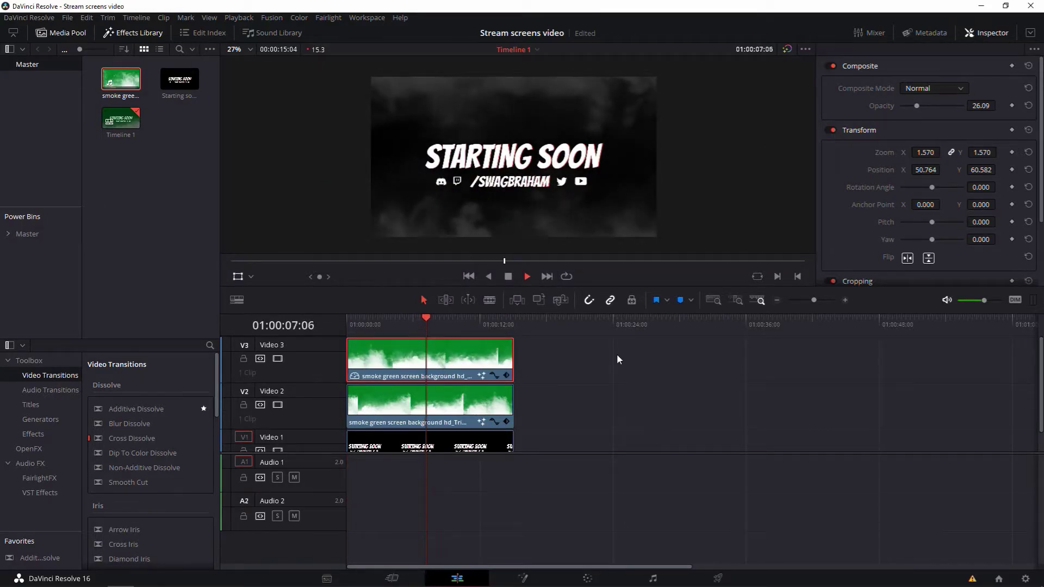
pyautogui.moveTo(449, 318); pyautogui.dragTo(347, 328)
pyautogui.press('space')
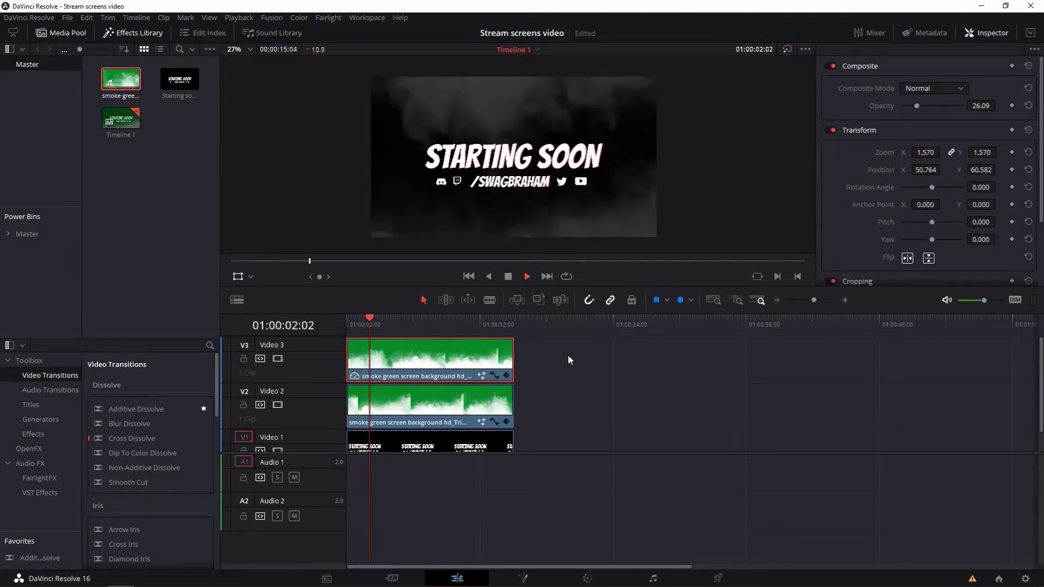
pyautogui.press('space')
pyautogui.moveTo(566, 90); pyautogui.dragTo(556, 102)
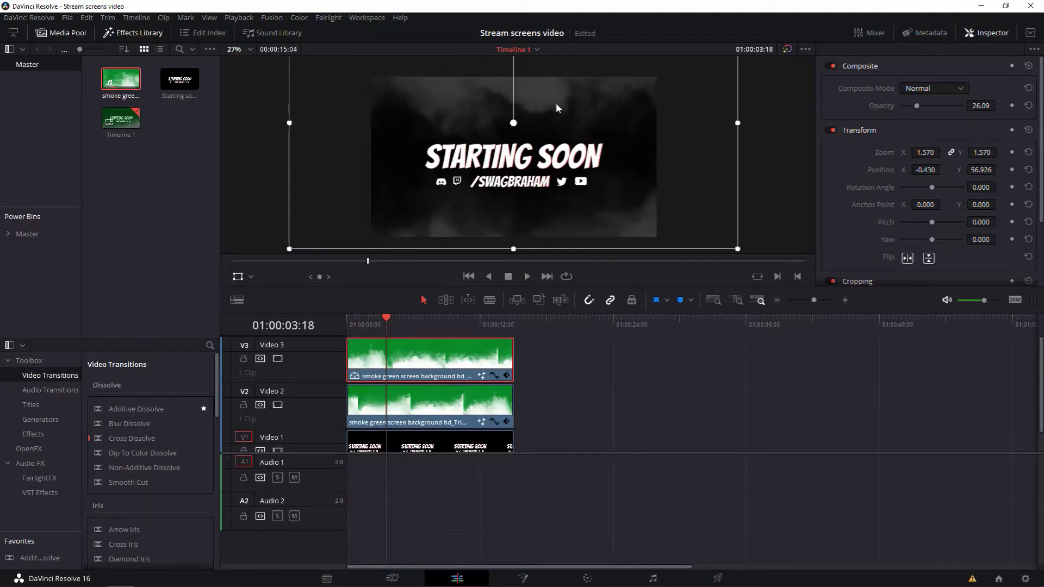
pyautogui.press('Home')
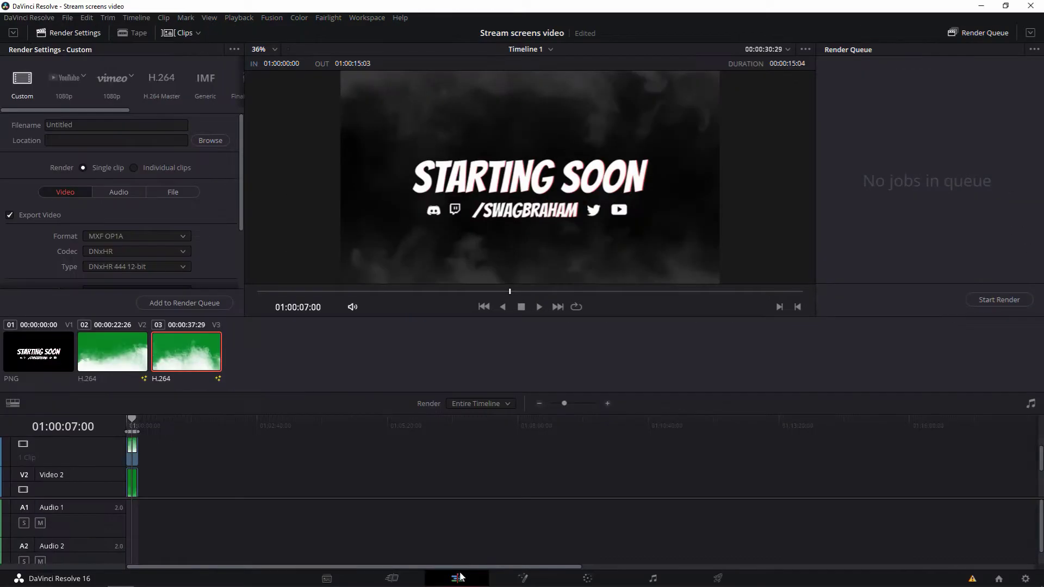
# Return to the Edit page and combine all timeline clips into a compound clip named edit
pyautogui.click(458, 578)
pyautogui.moveTo(556, 485); pyautogui.dragTo(448, 374)
pyautogui.rightClick(449, 378)
pyautogui.click(490, 82)
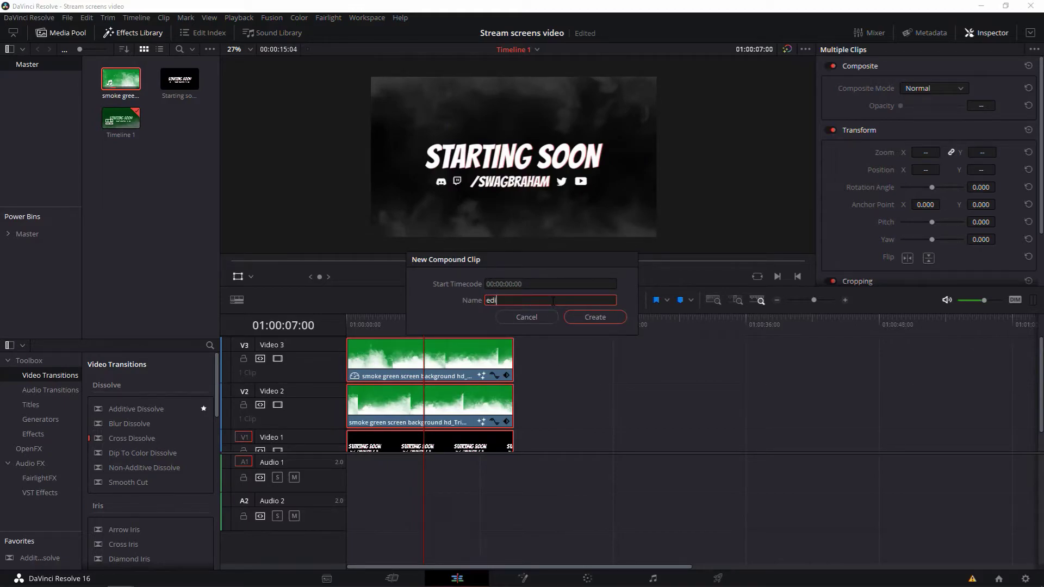
pyautogui.click(598, 319)
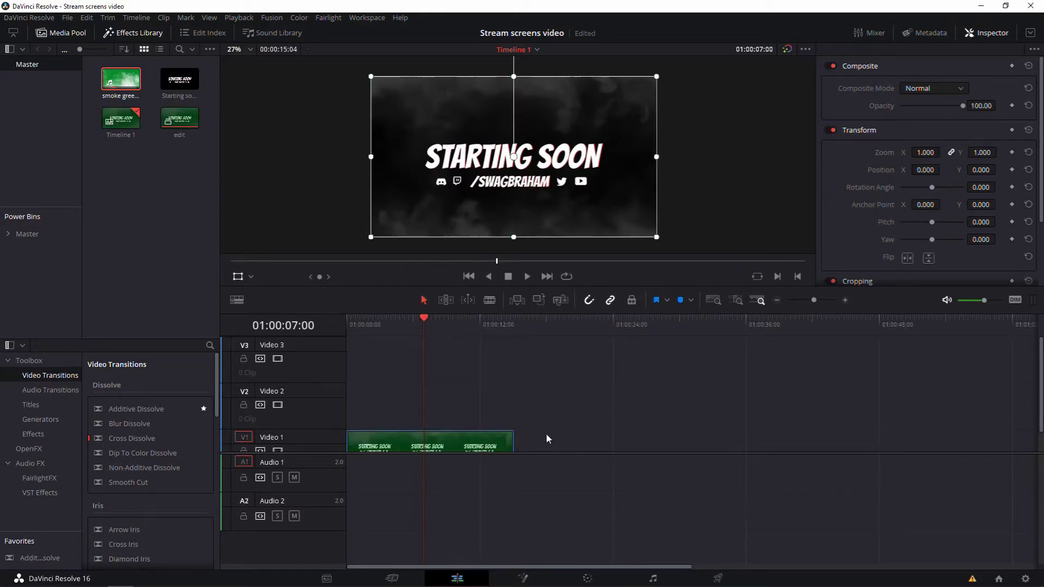
# Open the Deliver page, name the render output starting soon vid and choose the 06 Exports folder as its location
pyautogui.moveTo(437, 263); pyautogui.dragTo(552, 262)
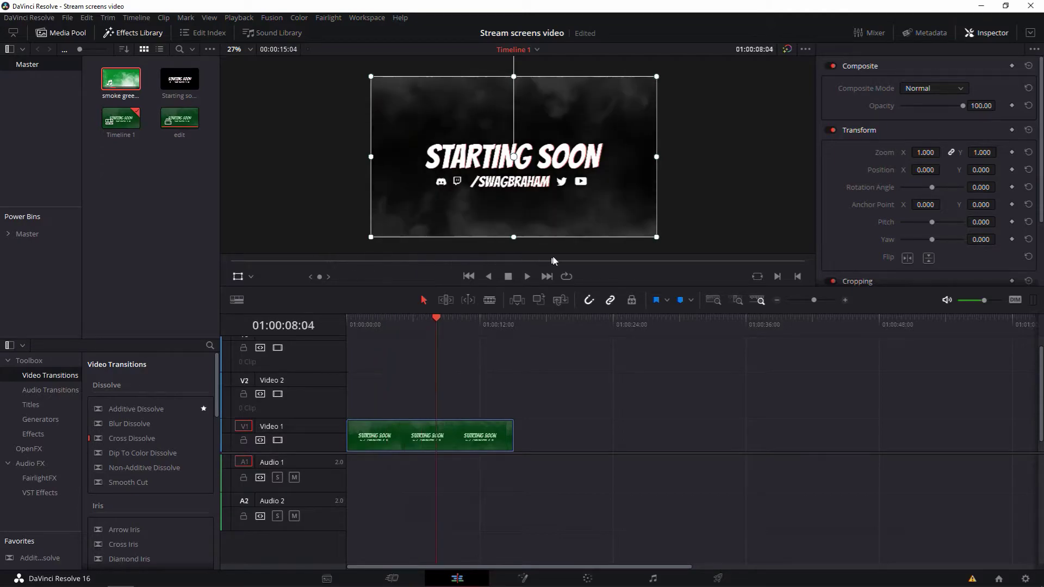
pyautogui.click(717, 578)
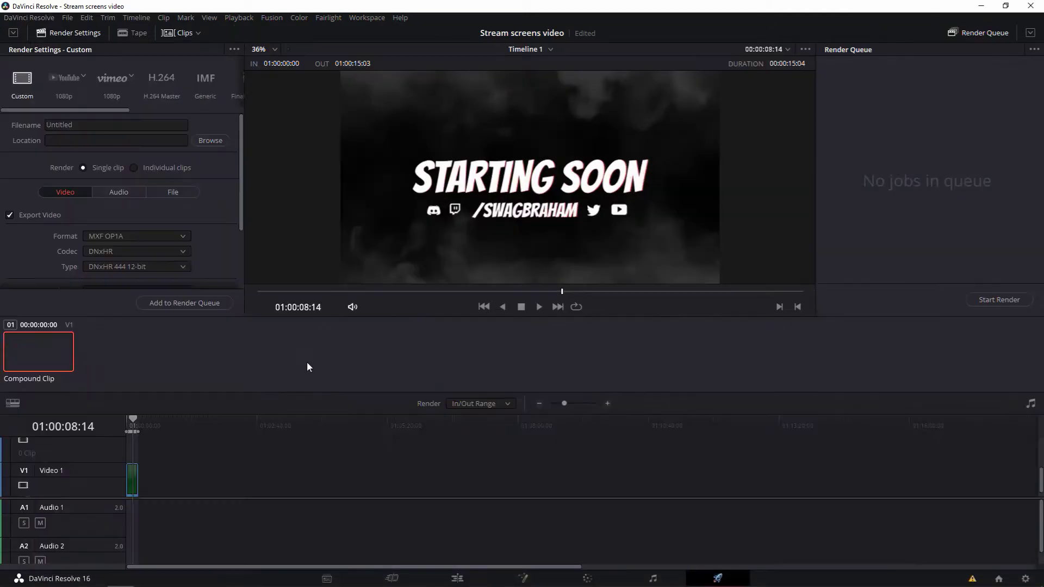
pyautogui.write('starting soon vid')
pyautogui.click(210, 140)
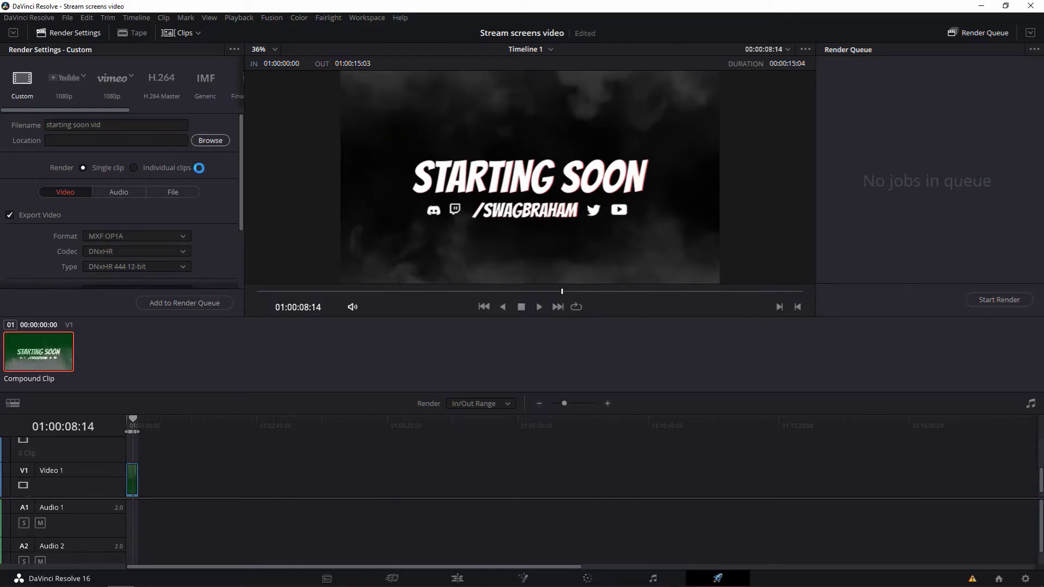
# Configure the render as individual clips in QuickTime format with the DNxHR codec
pyautogui.click(133, 168)
pyautogui.scroll(-1, 171, 237)
pyautogui.click(150, 203)
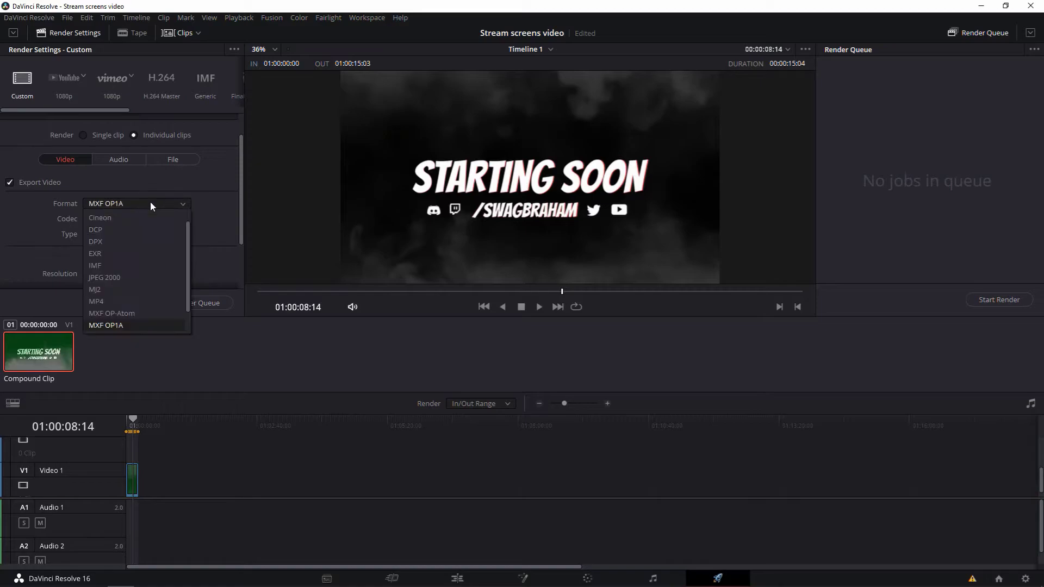
pyautogui.scroll(-3, 125, 244)
pyautogui.click(106, 313)
pyautogui.click(143, 219)
pyautogui.click(142, 245)
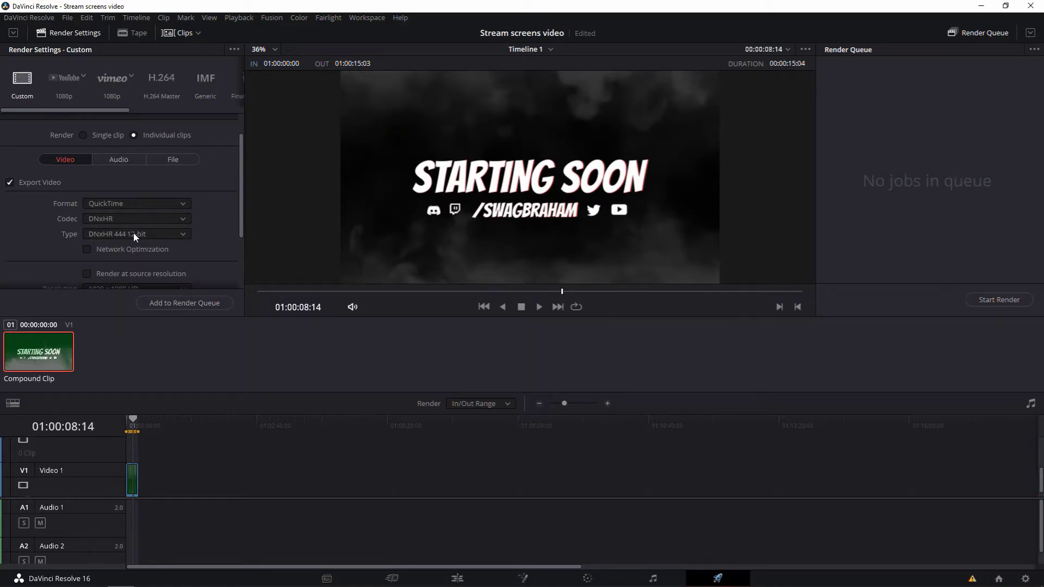
# Add the job with Export Alpha kept enabled to the render queue and start rendering
pyautogui.scroll(-2, 115, 240)
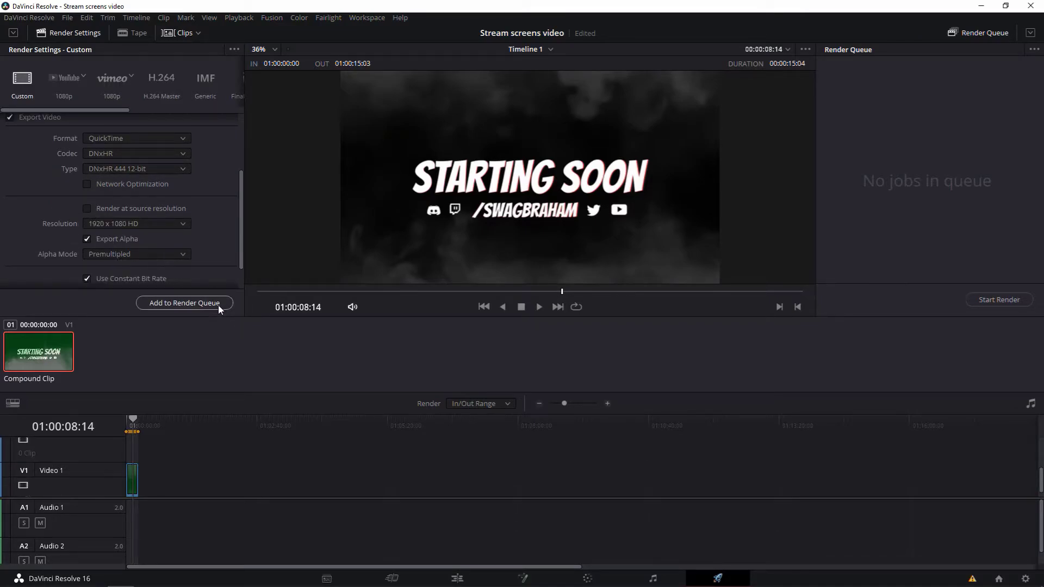
pyautogui.click(184, 303)
pyautogui.click(991, 301)
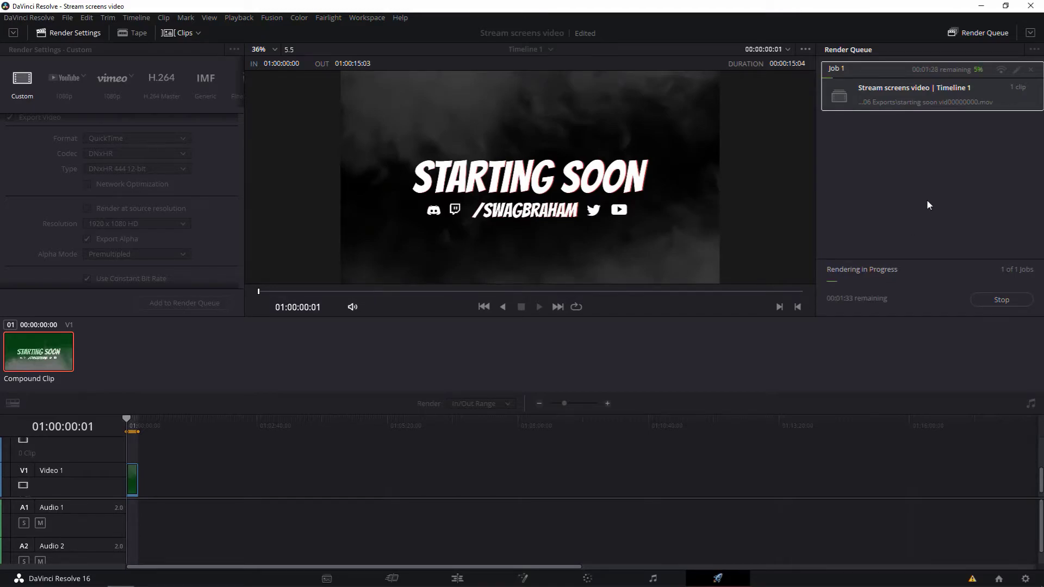
# Switch to Format Factory and load starting soon vid00000000.mov from the 06 Exports folder for conversion to WebM
pyautogui.hotkey('alt', 'Tab')
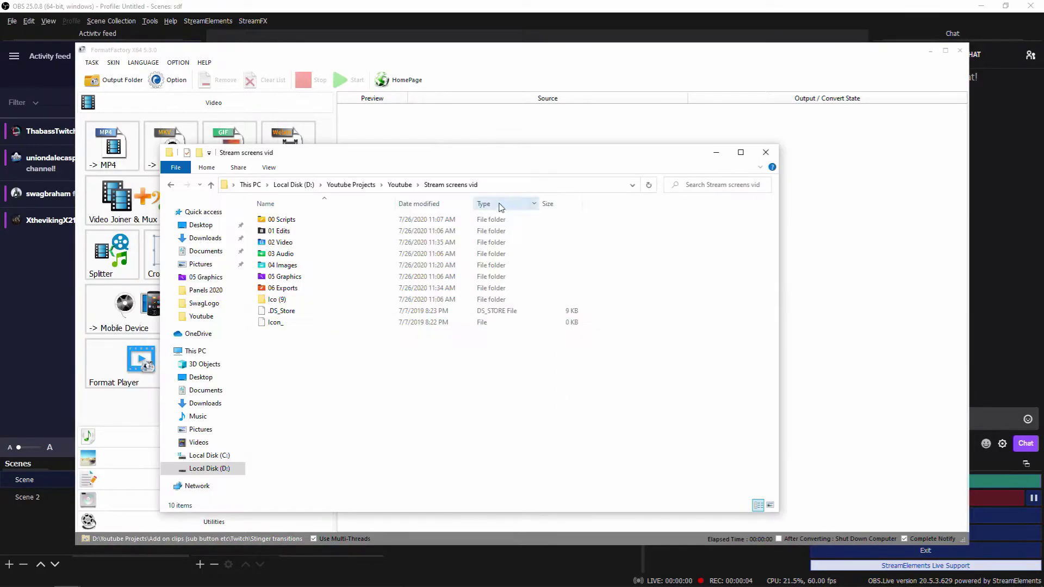
pyautogui.moveTo(594, 159); pyautogui.dragTo(942, 116)
pyautogui.doubleClick(702, 244)
pyautogui.click(758, 193)
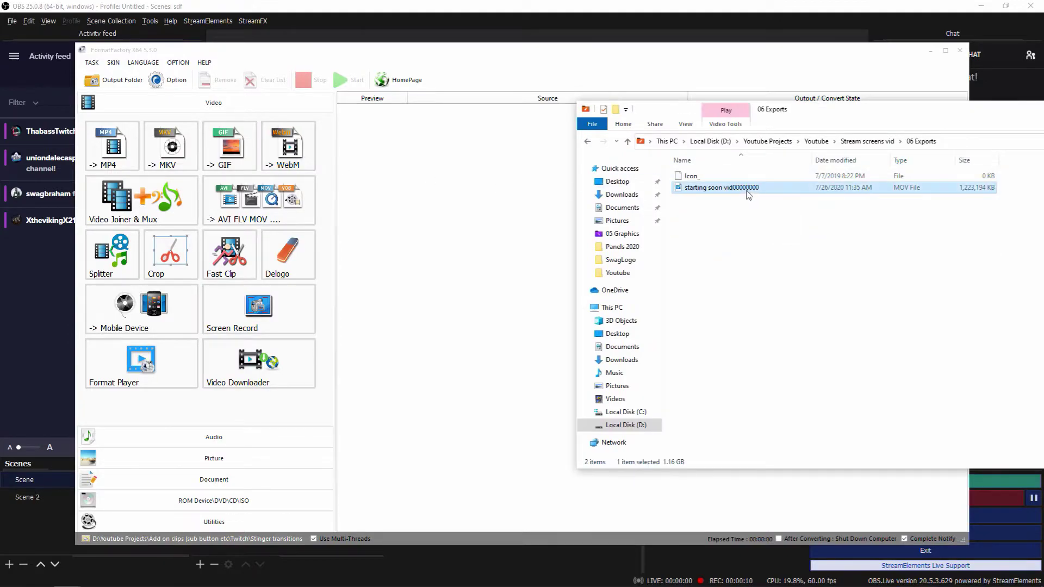
pyautogui.moveTo(758, 193); pyautogui.dragTo(492, 233)
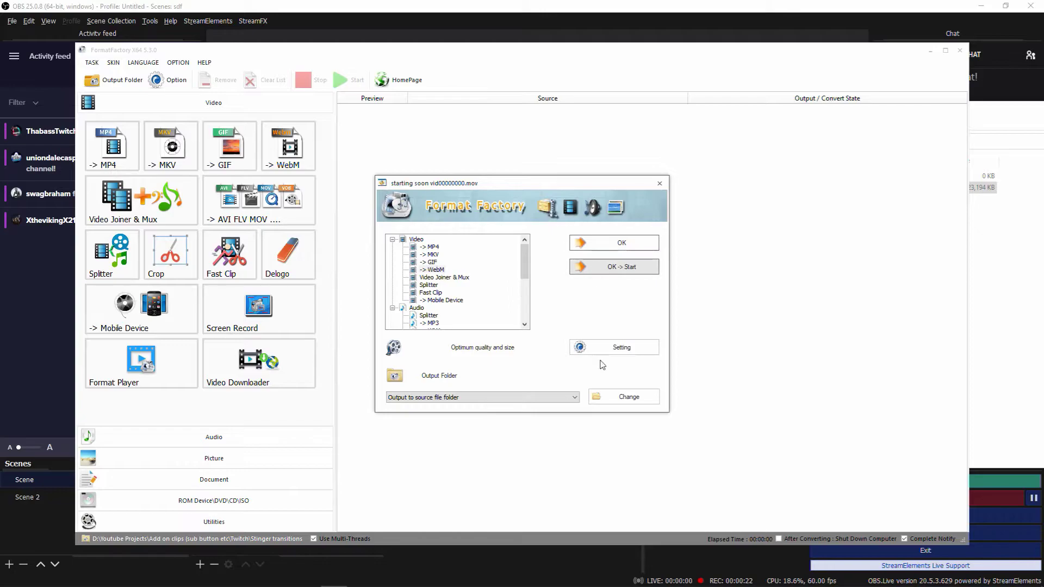
pyautogui.press('Return')
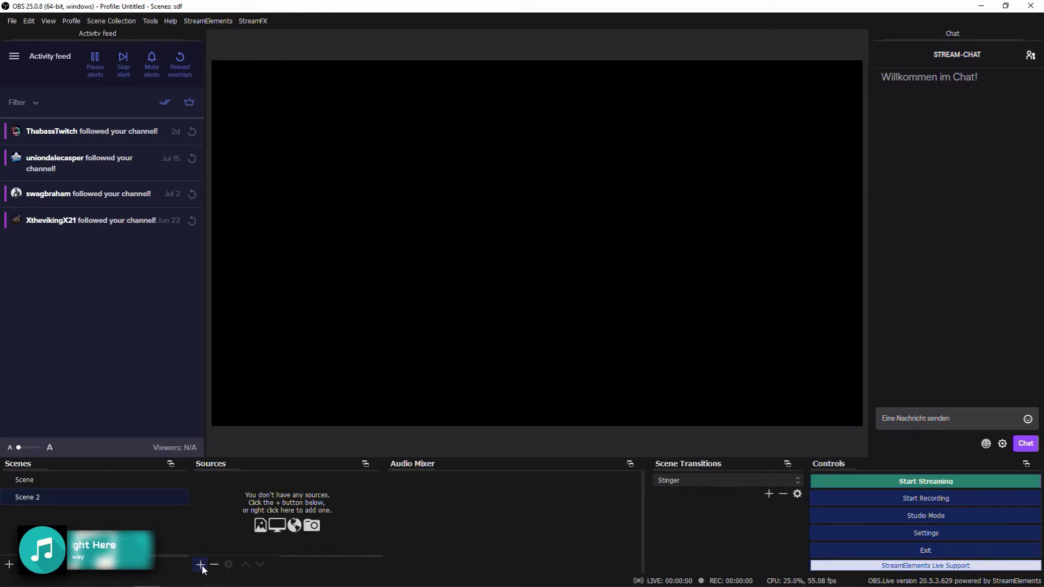
# In OBS, add a new media source named starting soon to Scene 2
pyautogui.click(200, 565)
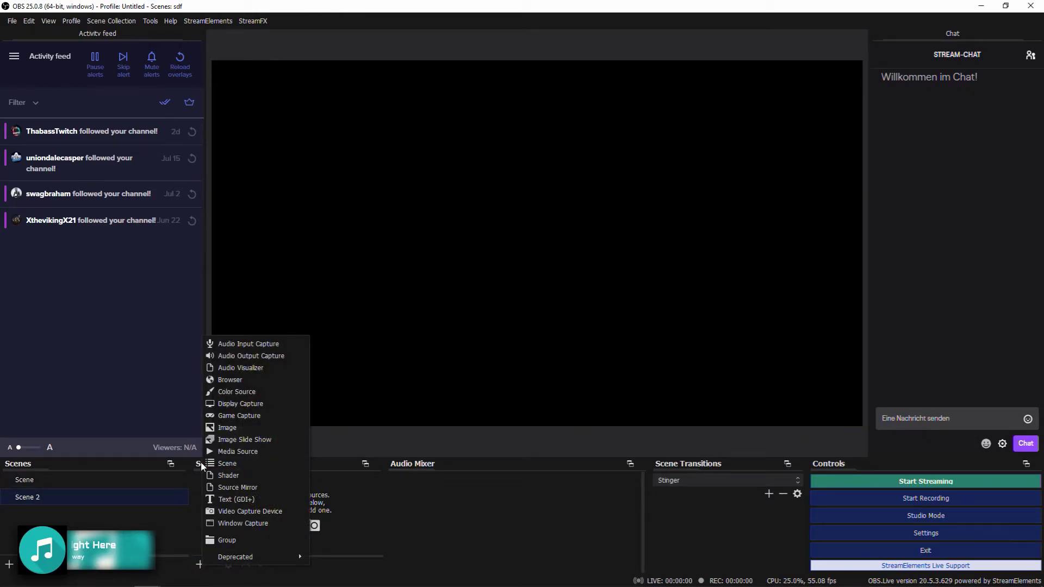
pyautogui.click(256, 452)
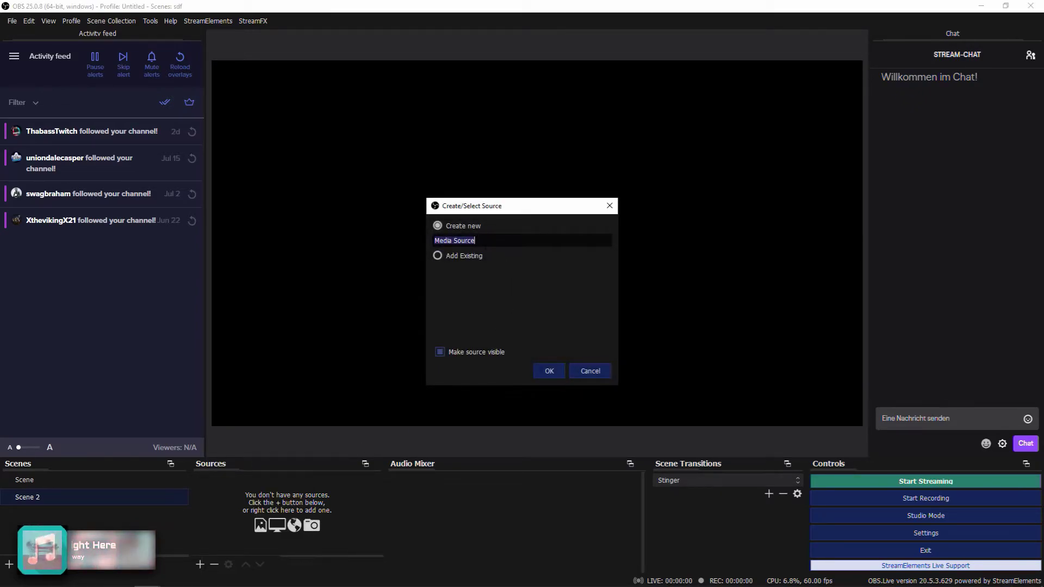
pyautogui.write('start')
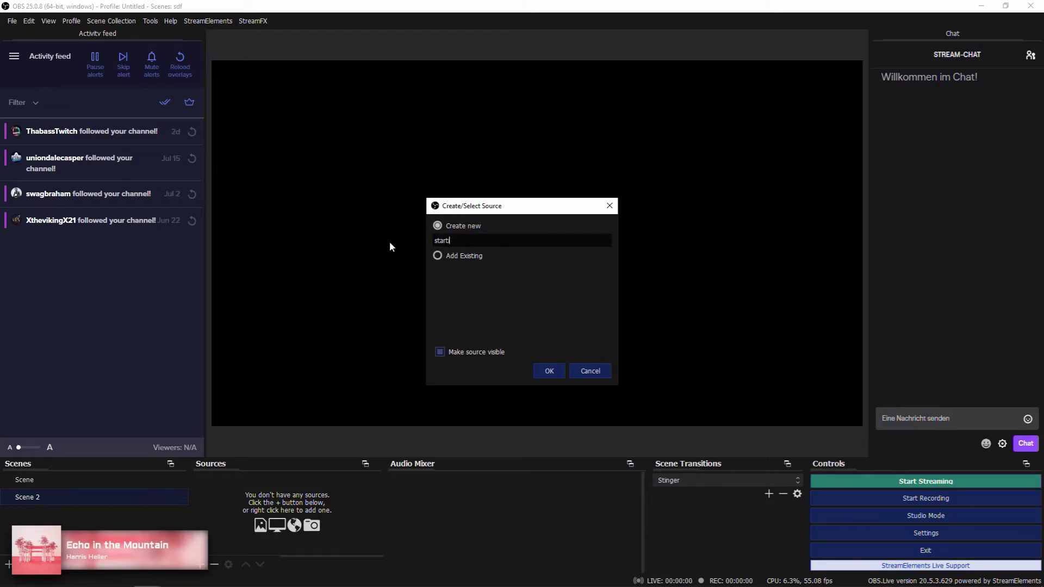
pyautogui.write('ing soon')
pyautogui.press('Return')
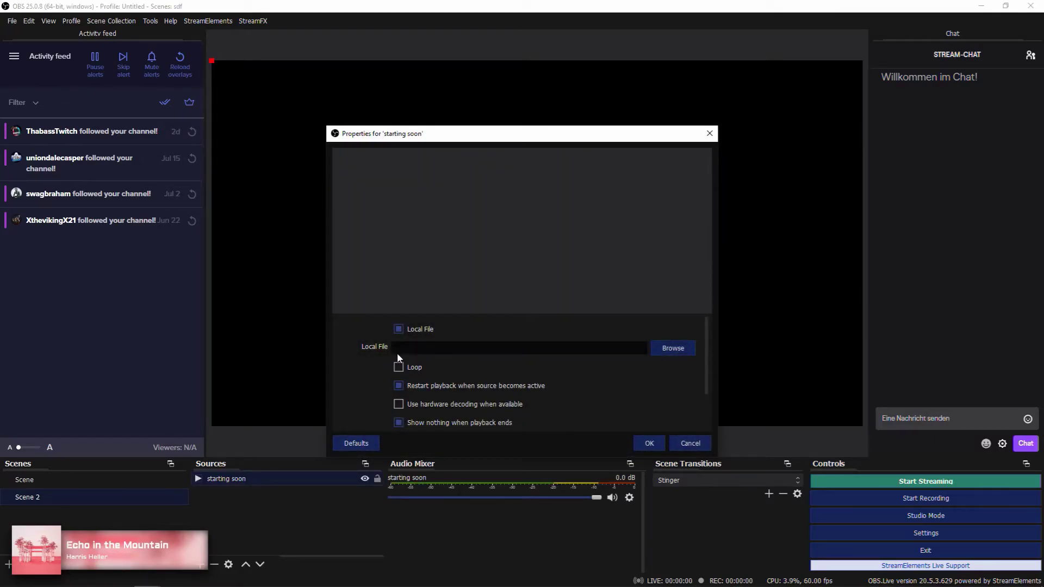
# Load the WebM version of starting soon vid00000000 from 06 Exports into the media source with Loop enabled
pyautogui.click(669, 348)
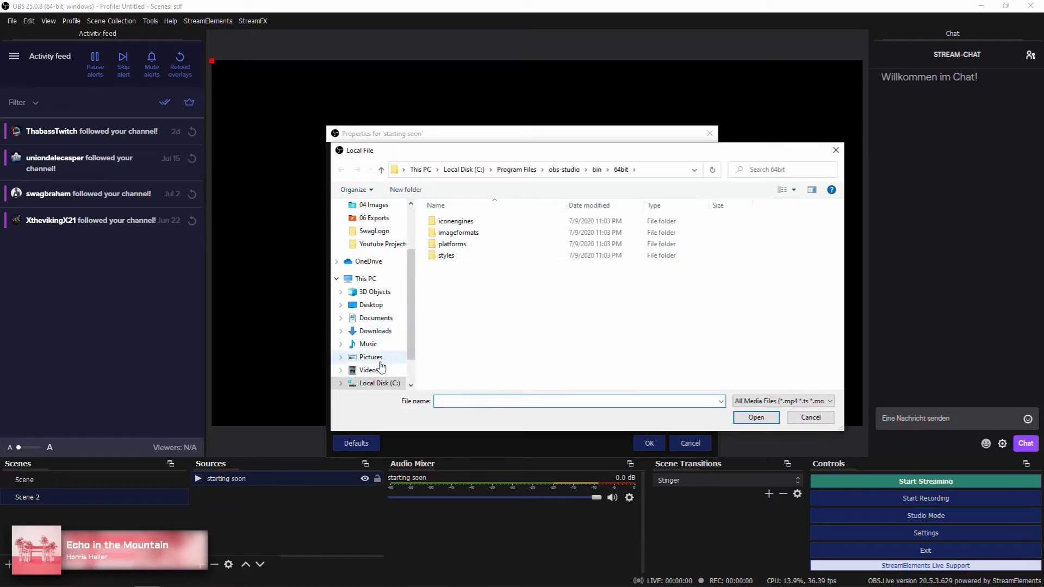
pyautogui.click(378, 220)
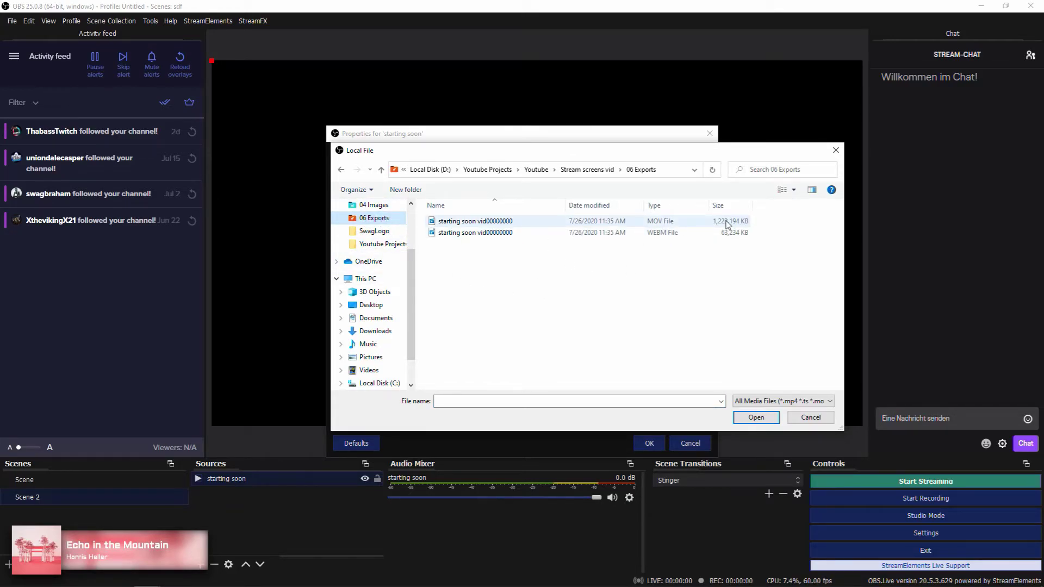
pyautogui.doubleClick(541, 237)
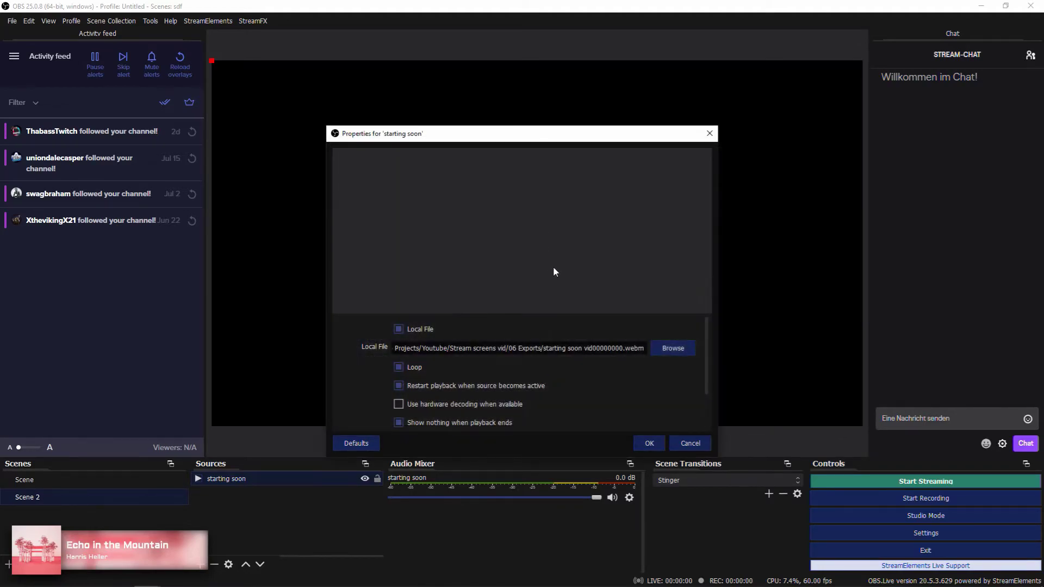
pyautogui.click(651, 444)
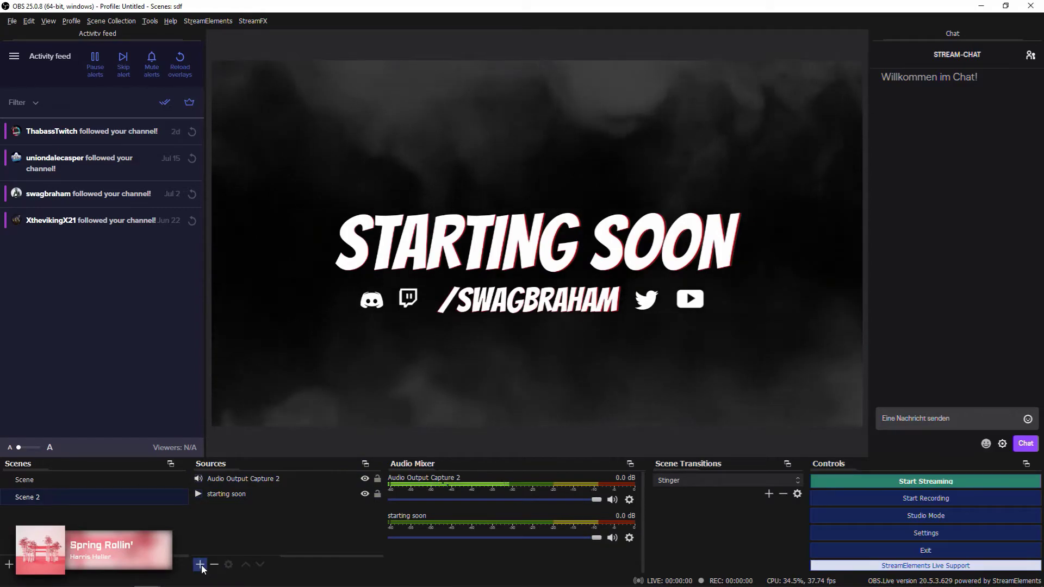
# Add an Audio Visualizer source and set its audio source to Audio Output Capture 2
pyautogui.click(200, 566)
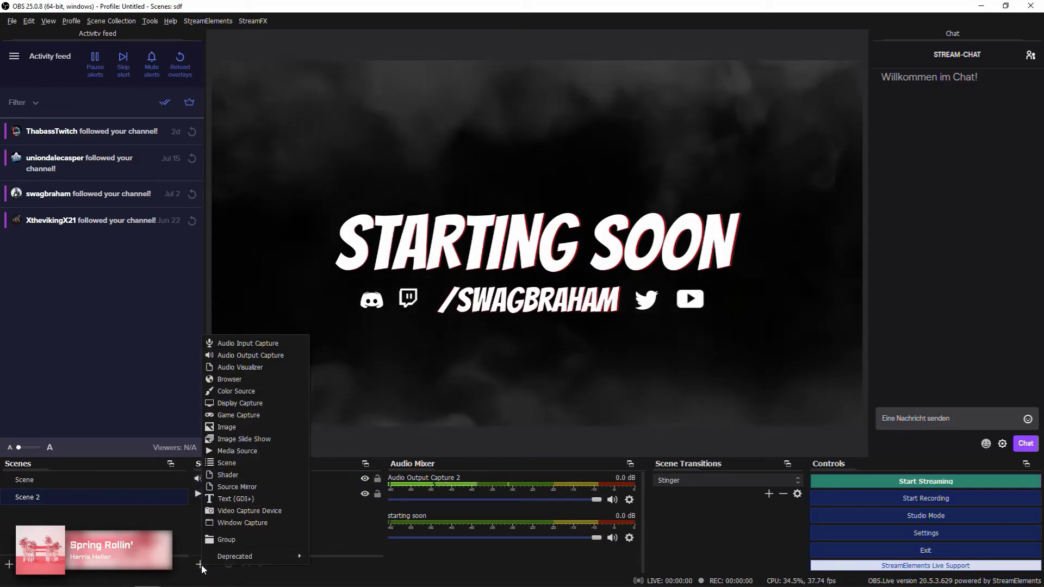
pyautogui.click(237, 368)
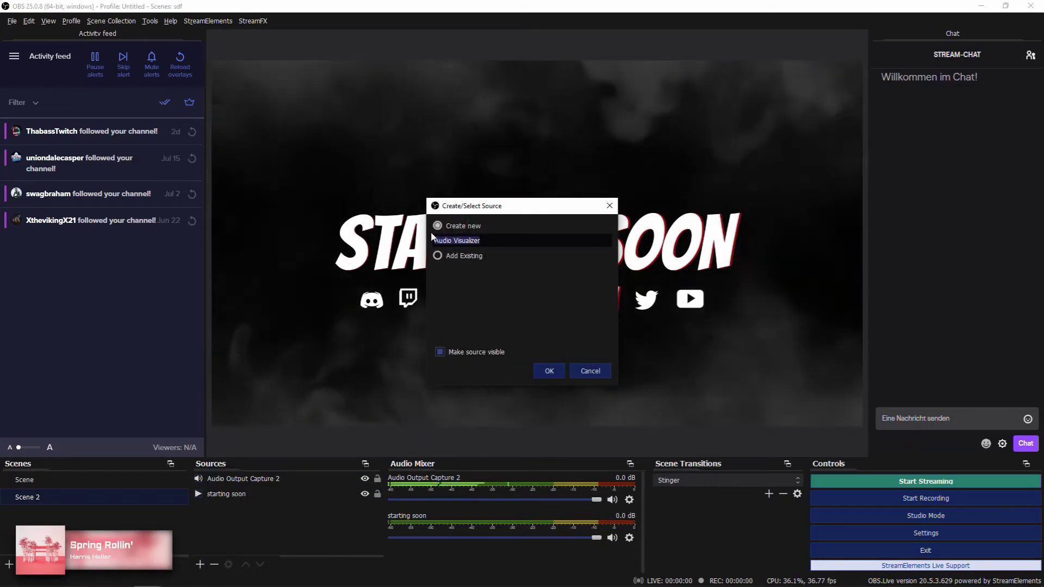
pyautogui.click(555, 369)
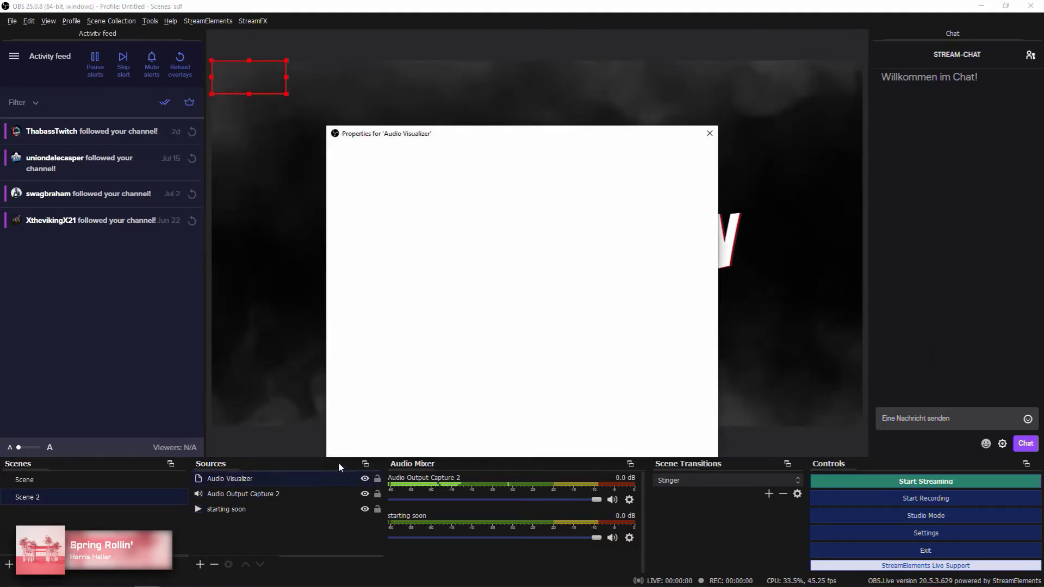
pyautogui.click(443, 324)
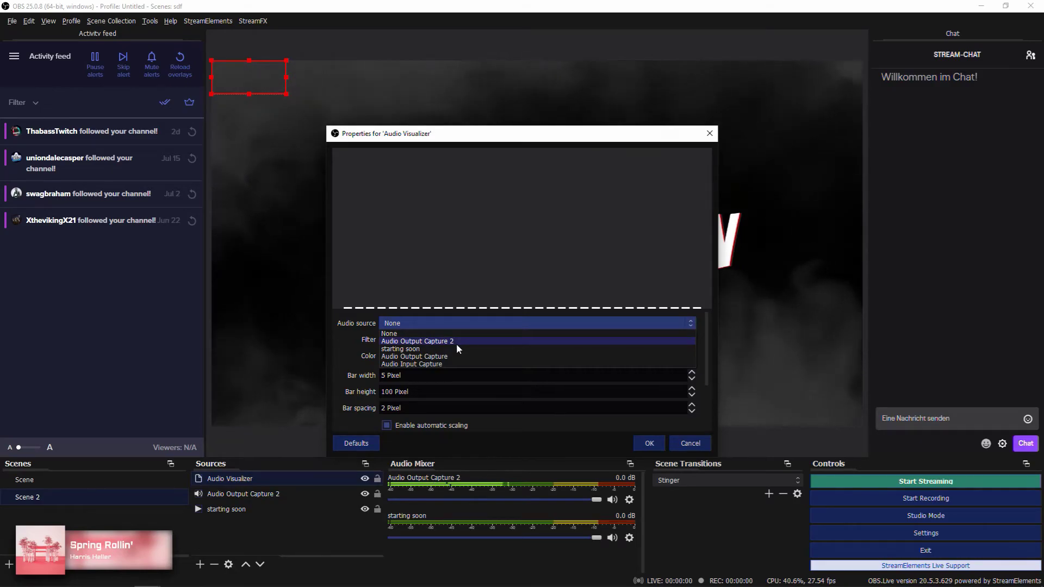
pyautogui.click(457, 345)
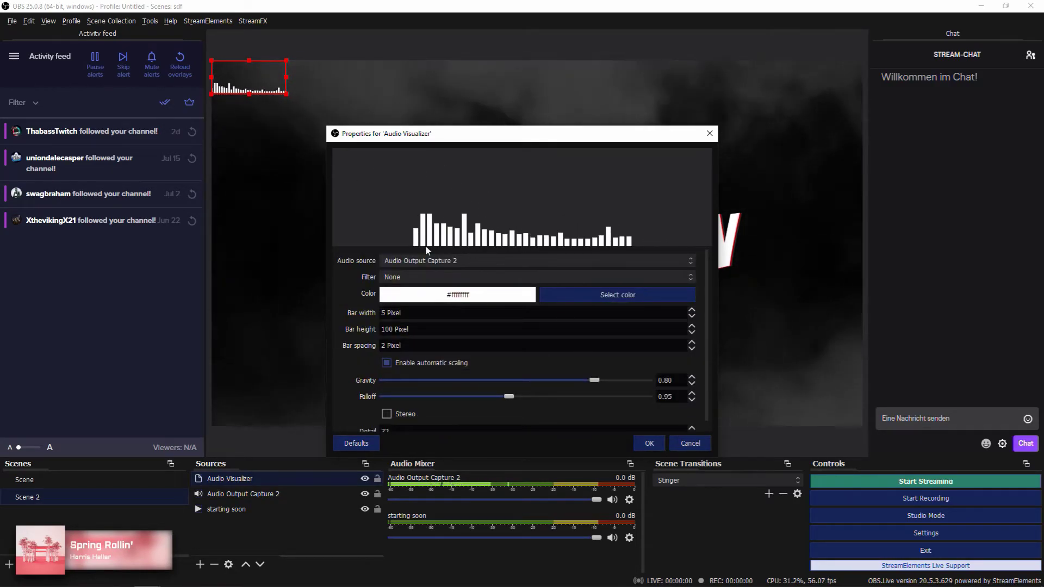
# Apply the Monstercat filter to the visualizer and set its bar color to the muted red #aa2e30
pyautogui.click(429, 275)
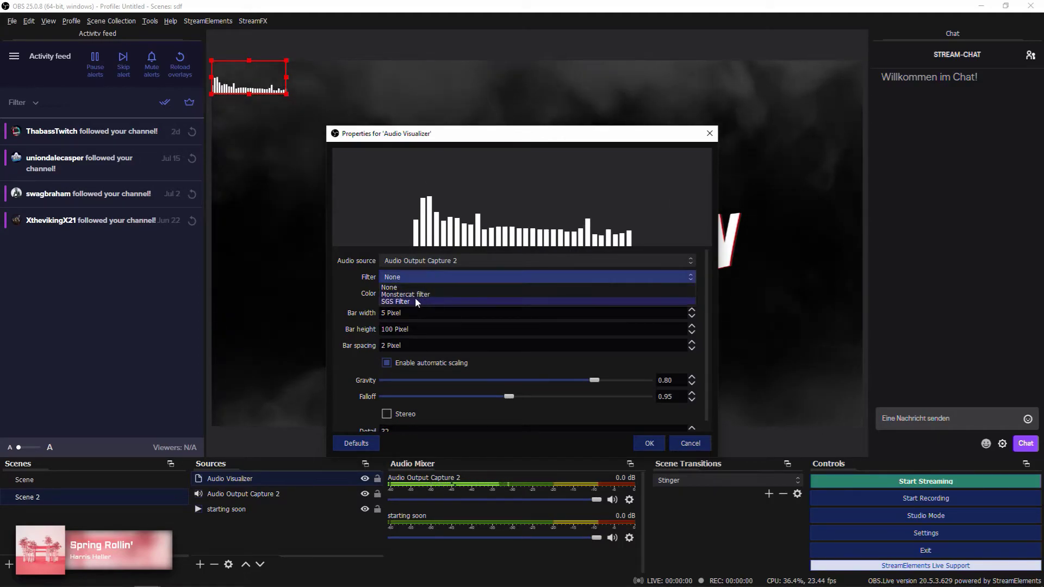
pyautogui.click(414, 294)
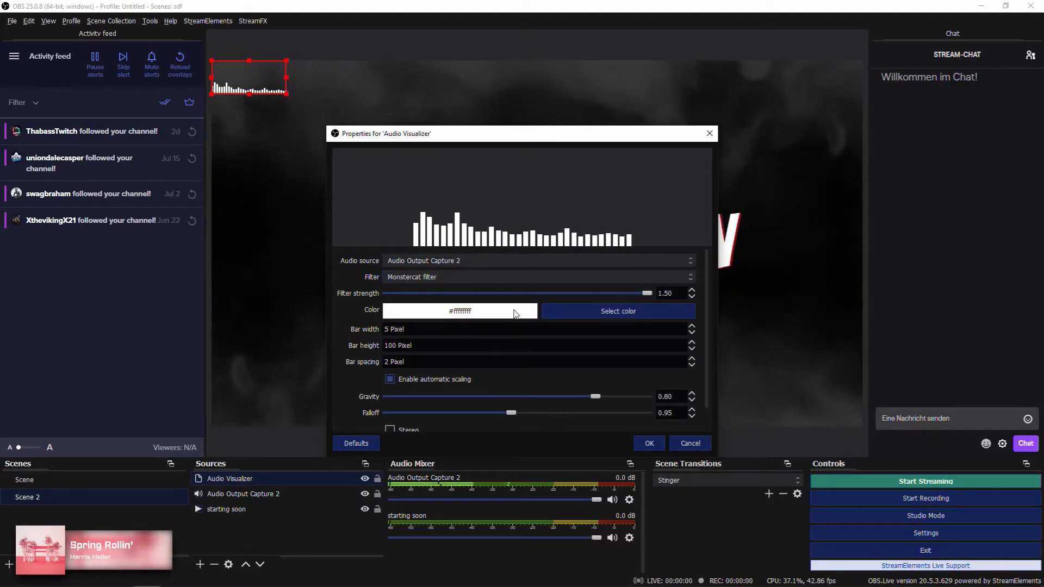
pyautogui.click(586, 311)
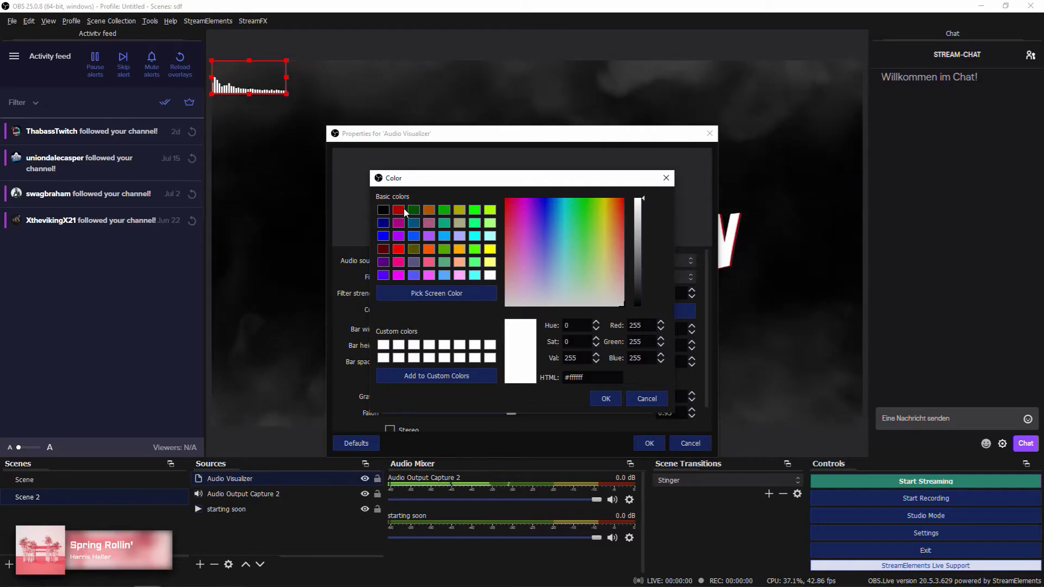
pyautogui.click(401, 209)
pyautogui.click(607, 400)
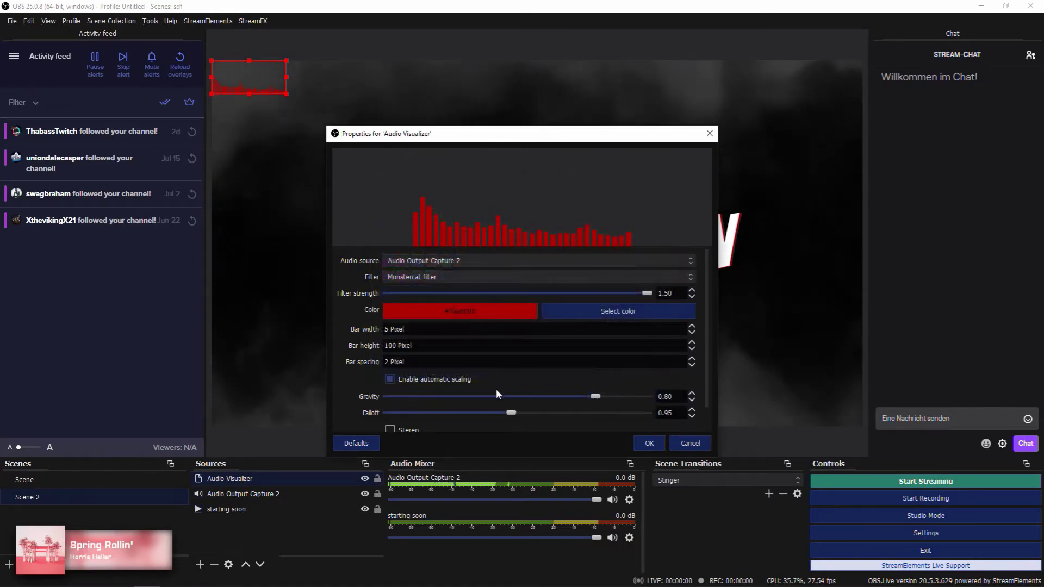
pyautogui.click(581, 315)
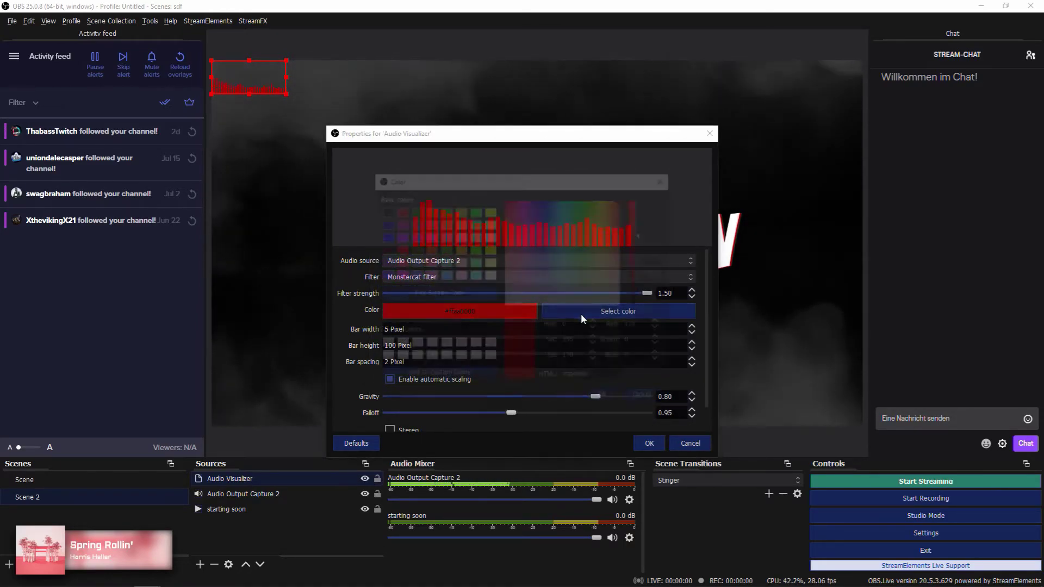
pyautogui.click(509, 221)
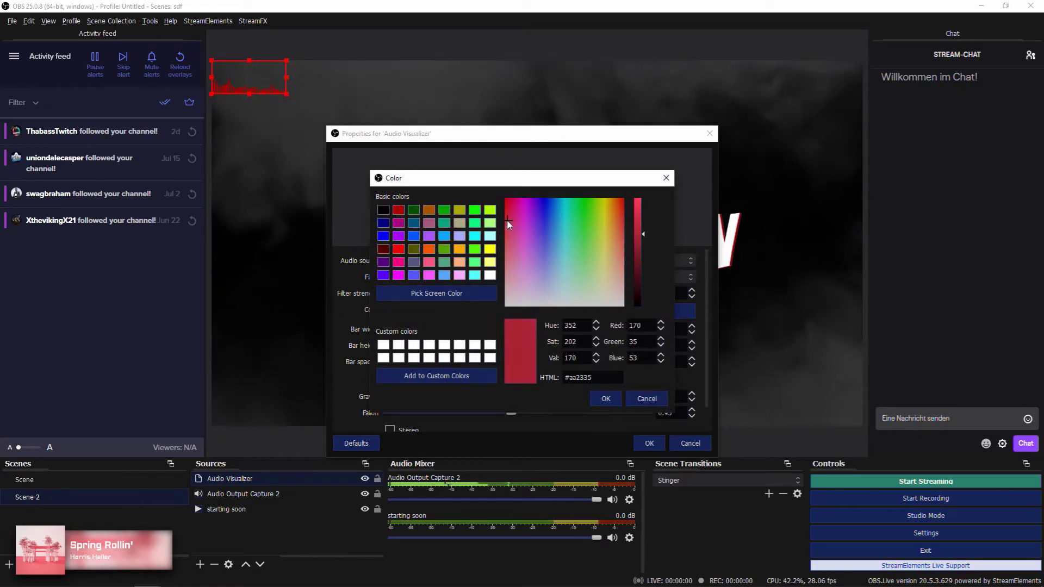
pyautogui.moveTo(500, 223); pyautogui.dragTo(494, 211)
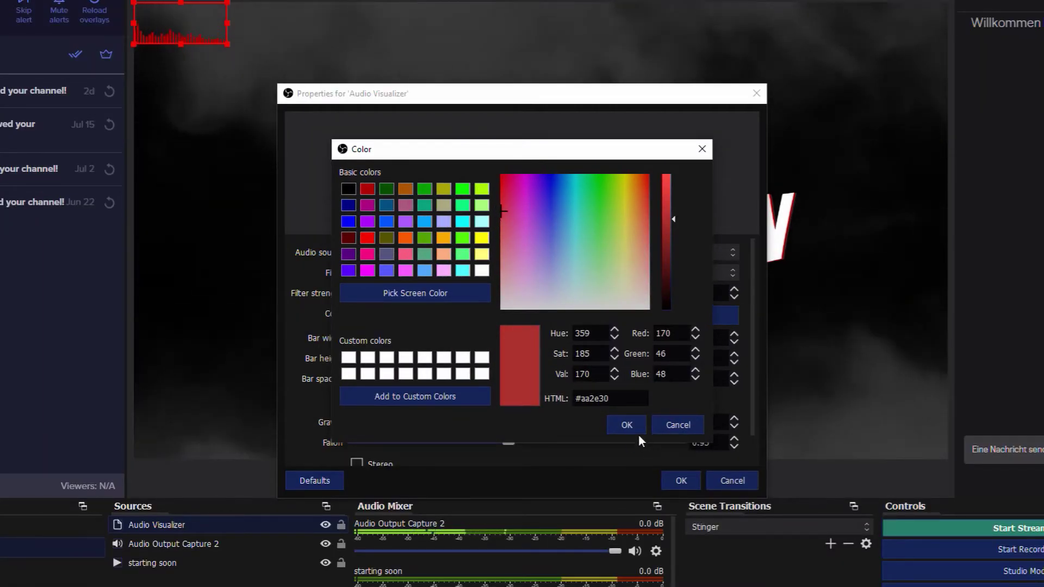
pyautogui.click(606, 399)
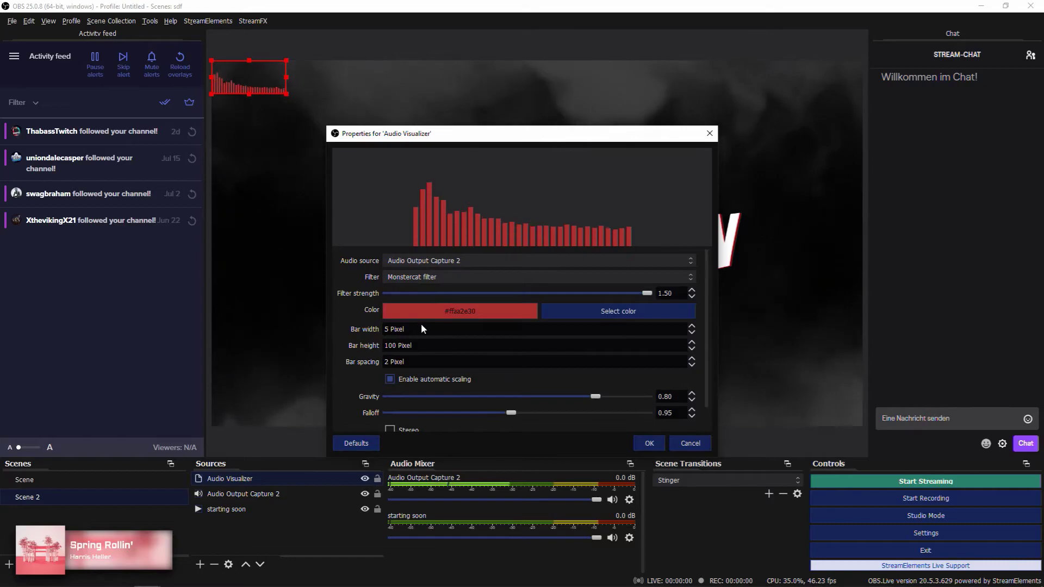
# Increase the visualizer's bar width to 13 pixels
pyautogui.click(692, 327)
pyautogui.click(691, 326)
pyautogui.click(691, 326)
pyautogui.click(692, 327)
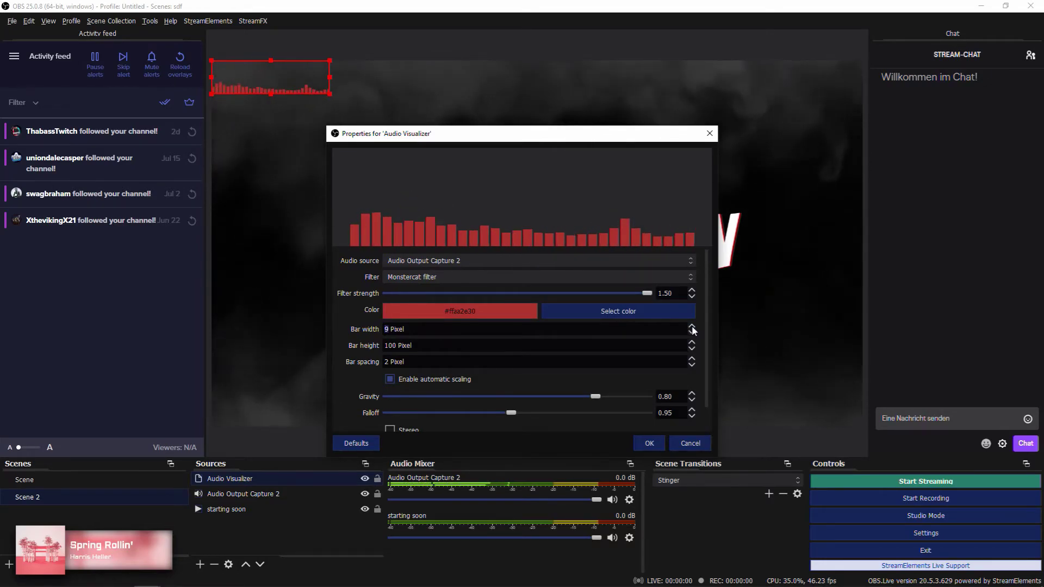
pyautogui.click(692, 326)
pyautogui.click(692, 326)
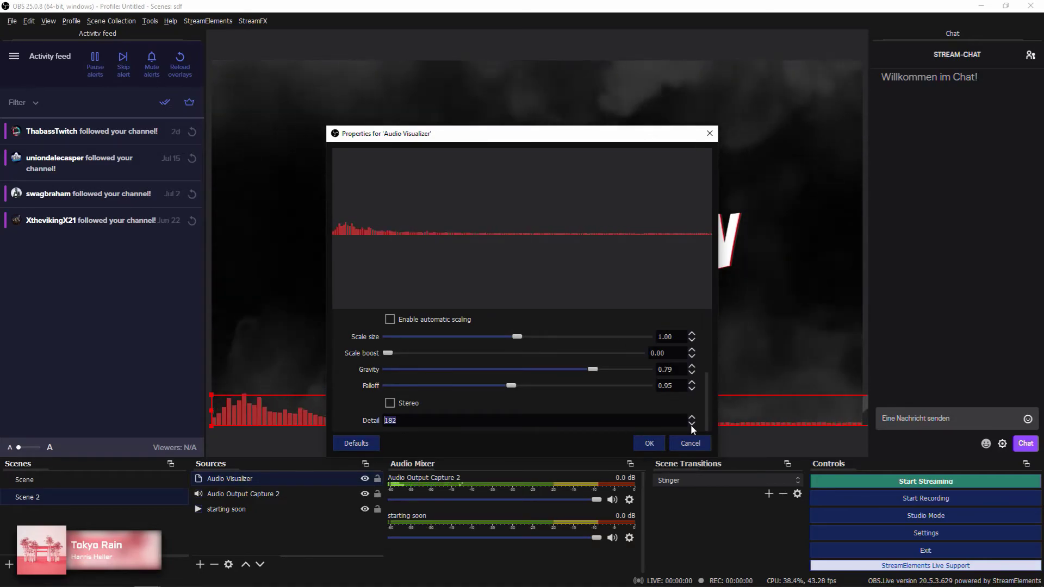
# Reduce the visualizer's detail until it spans the canvas width, and set its scale size to 0.30 and gravity to 0.70
pyautogui.click(691, 424)
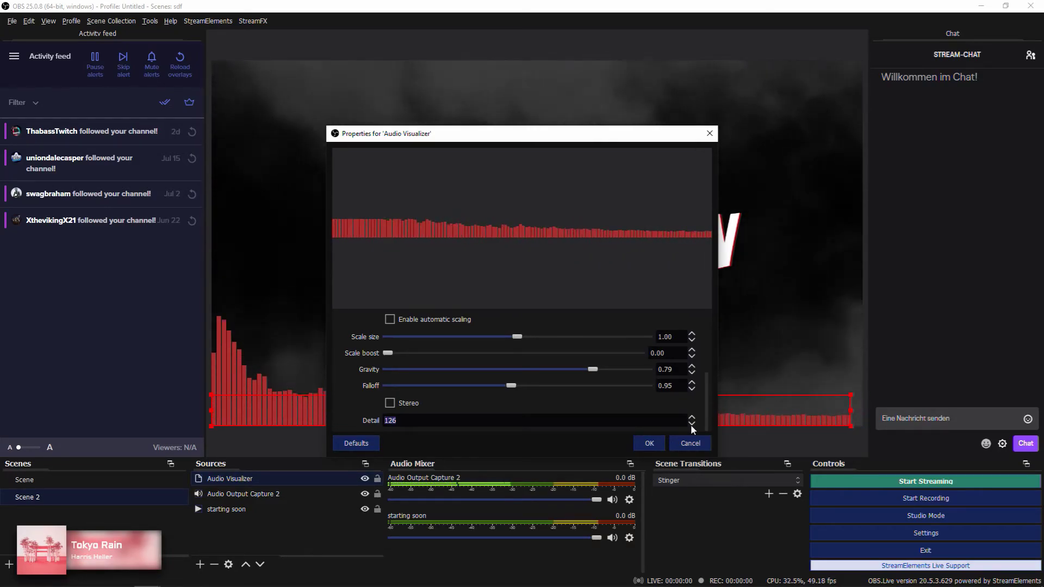
pyautogui.scroll(2, 544, 380)
pyautogui.moveTo(517, 403); pyautogui.dragTo(427, 406)
pyautogui.scroll(-2, 503, 403)
pyautogui.moveTo(593, 369); pyautogui.dragTo(569, 370)
pyautogui.click(648, 443)
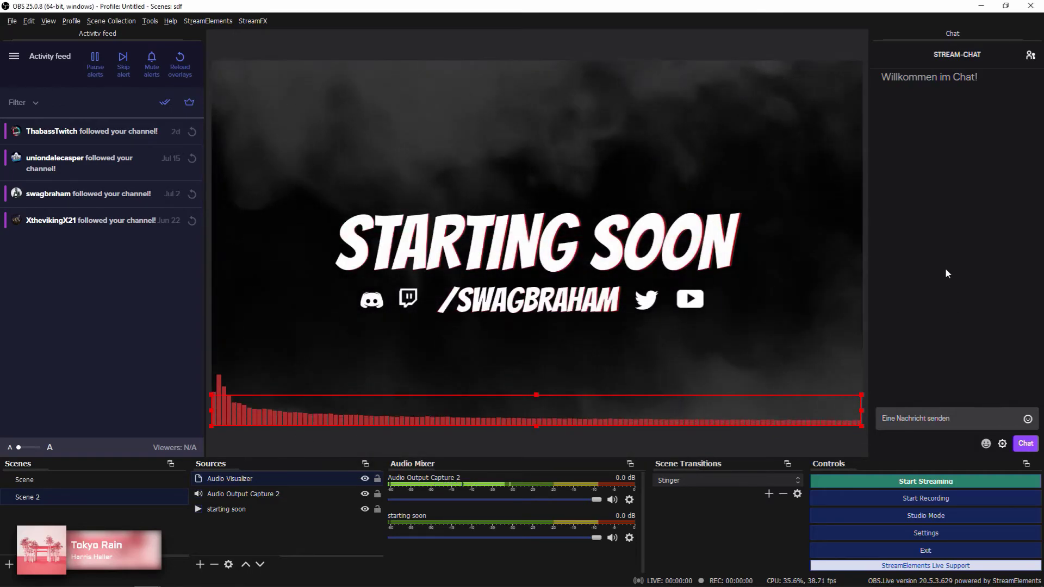
# Enable stereo on the visualizer with 120 pixels of stereo space and detail 50, and move it around the /SWAGBRAHAM text
pyautogui.doubleClick(234, 478)
pyautogui.click(705, 341)
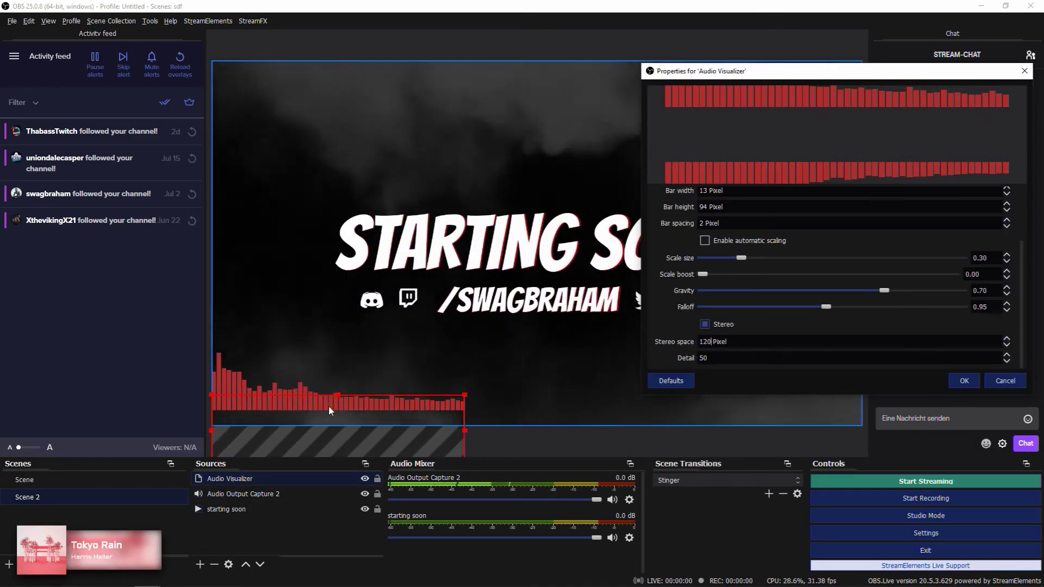
pyautogui.moveTo(329, 410); pyautogui.dragTo(556, 283)
# Lower the stereo visualizer's scale size to 0.08 and its detail to 36 to match the /SWAGBRAHAM text width
pyautogui.moveTo(742, 259); pyautogui.dragTo(712, 259)
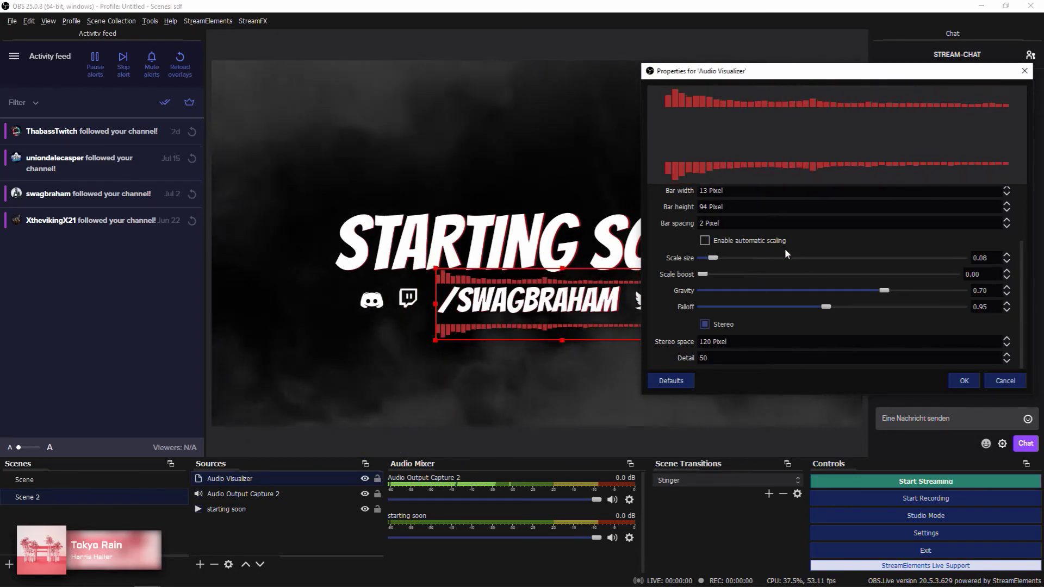
pyautogui.click(1006, 361)
pyautogui.click(1007, 345)
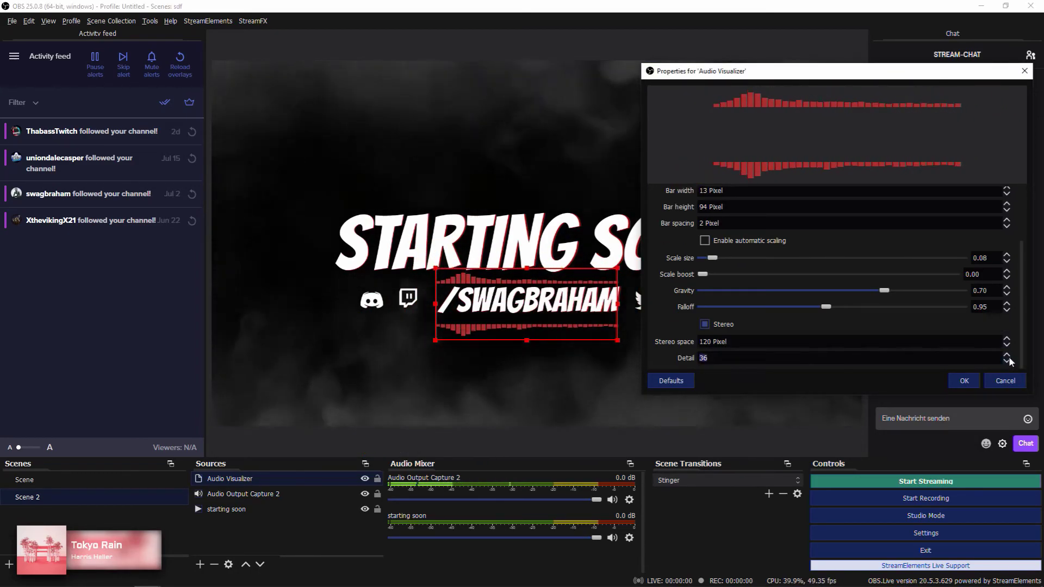